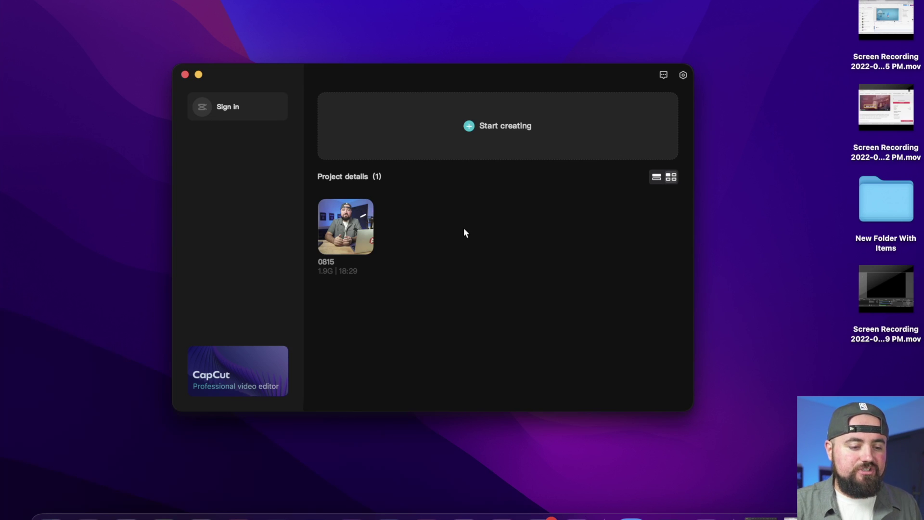
# Step: Dismiss the free layer tip and open the media import file picker at the Movies folder
pyautogui.click(481, 125)
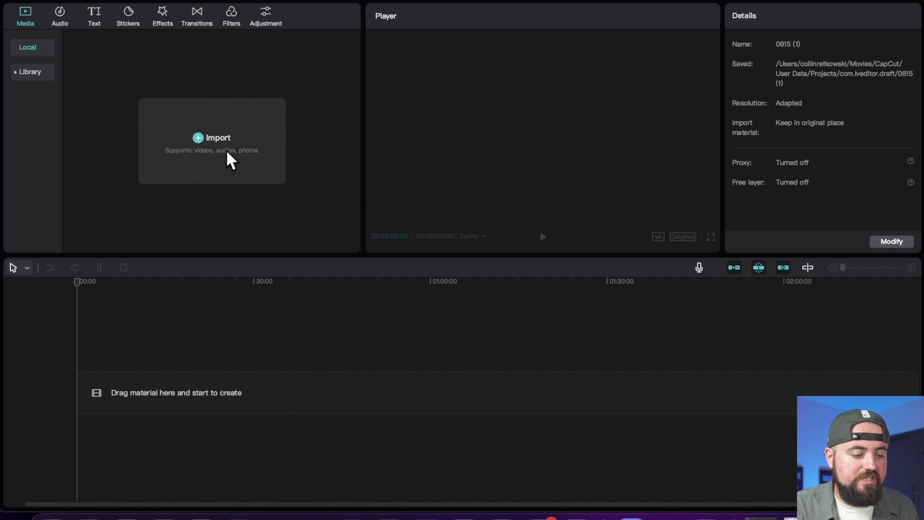
pyautogui.click(202, 140)
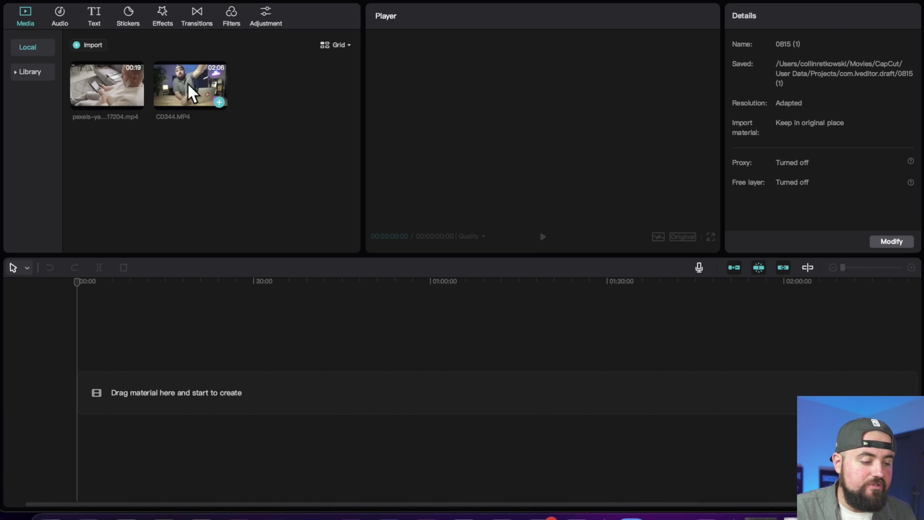
# Step: Place C0344.MP4 on the timeline followed by the pexels clip, then zoom and scrub to preview
pyautogui.moveTo(190, 85); pyautogui.dragTo(102, 382)
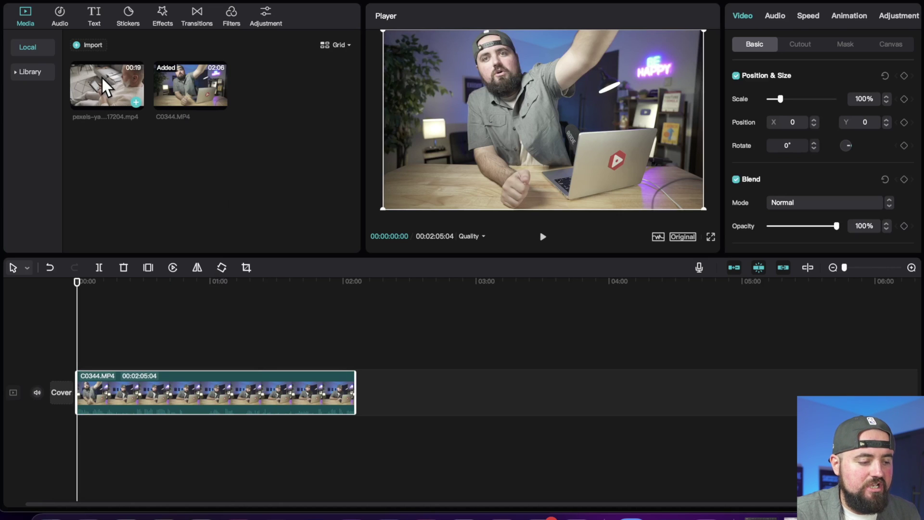
pyautogui.moveTo(101, 76); pyautogui.dragTo(373, 394)
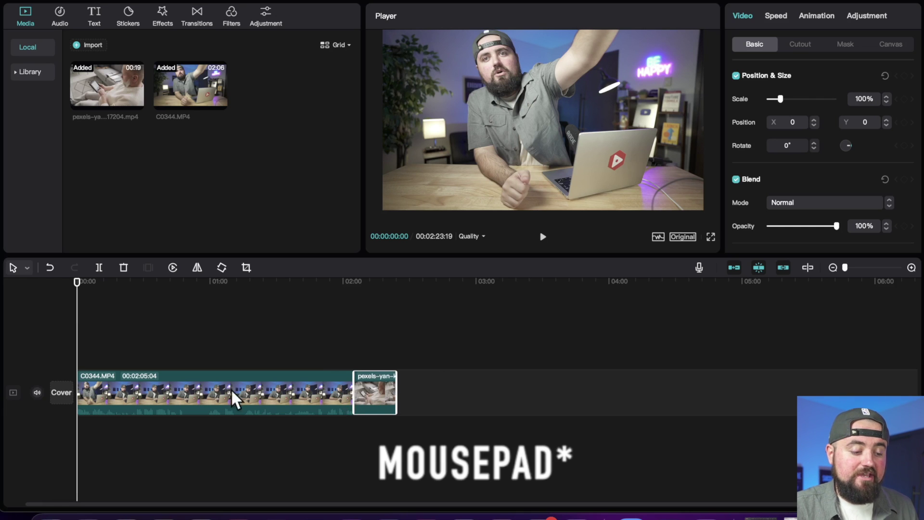
pyautogui.scroll(4, 215, 396)
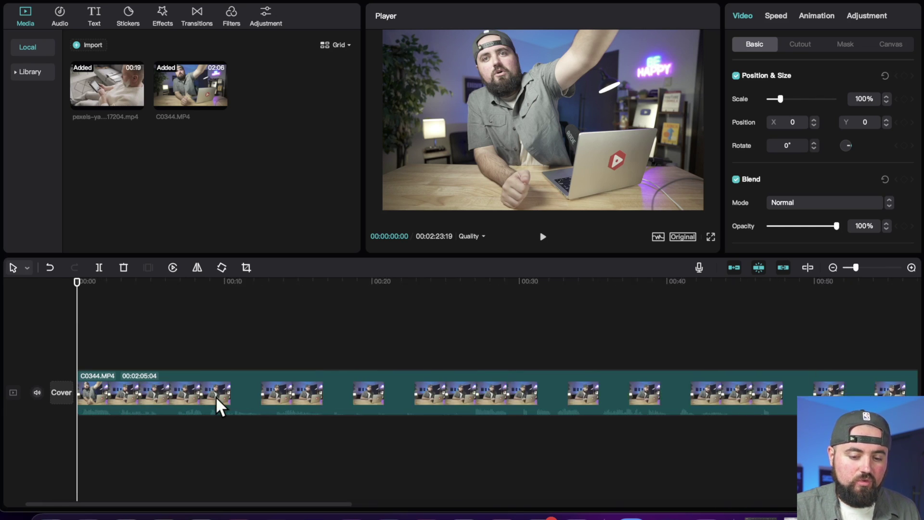
pyautogui.scroll(-3, 216, 396)
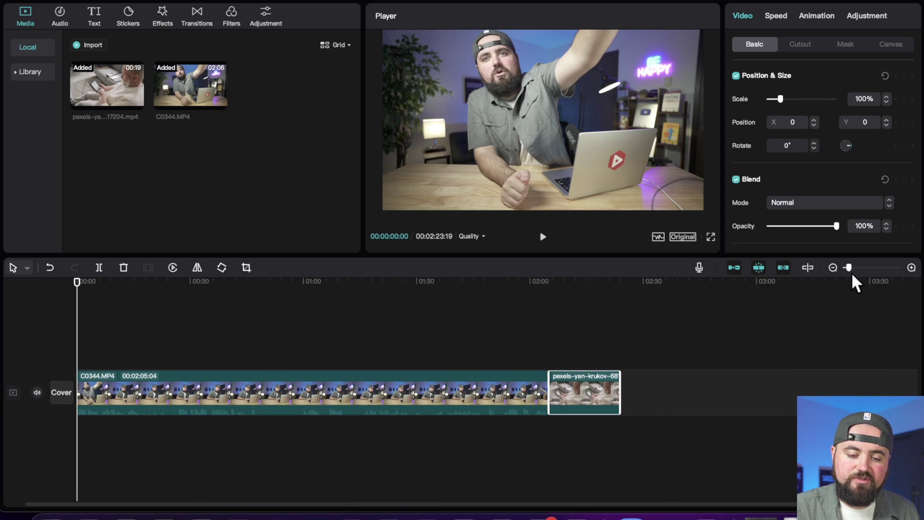
pyautogui.moveTo(848, 267)
pyautogui.mouseDown()
pyautogui.moveTo(867, 265)
pyautogui.moveTo(850, 268)
pyautogui.mouseUp()
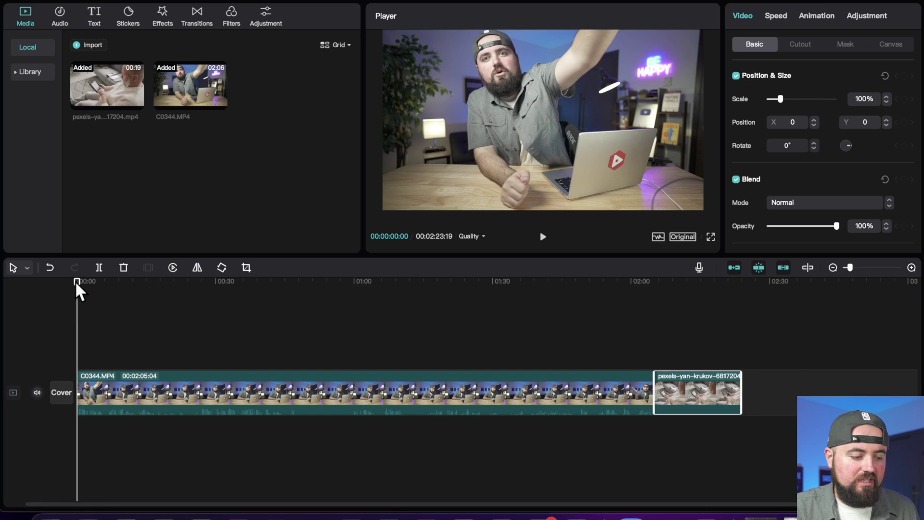
pyautogui.moveTo(75, 281); pyautogui.dragTo(80, 368)
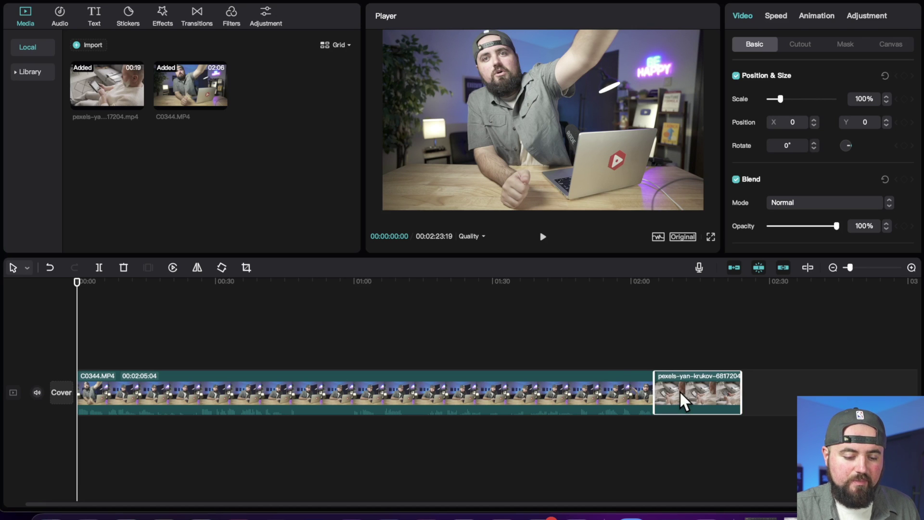
# Step: Move the pexels clip to the timeline start, then delete it and undo to restore it
pyautogui.moveTo(680, 391); pyautogui.dragTo(95, 389)
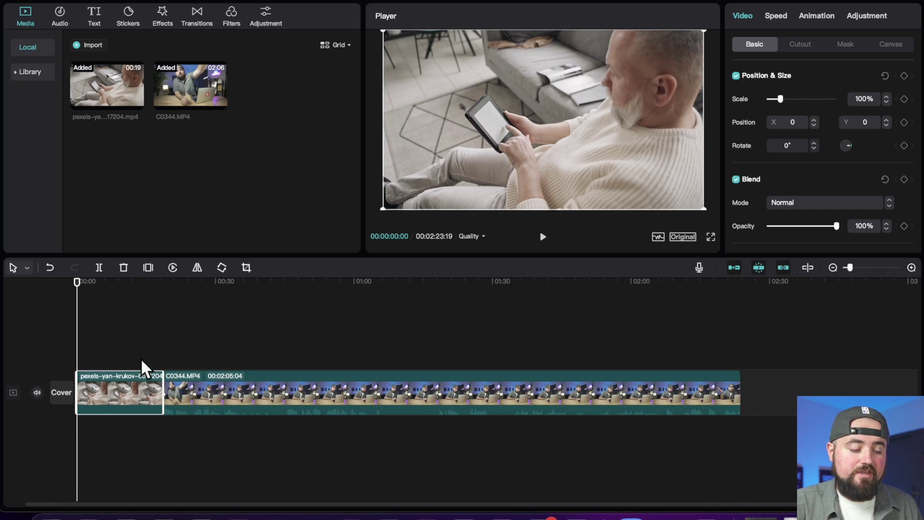
pyautogui.click(123, 268)
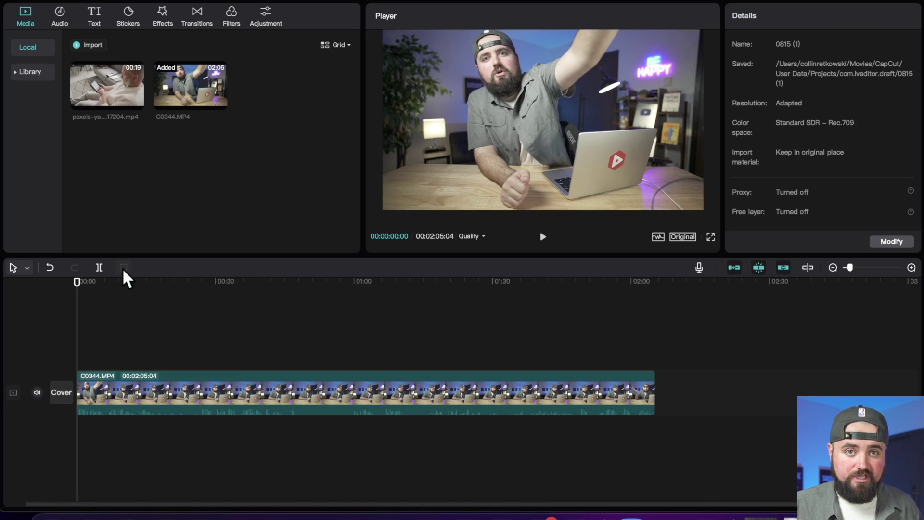
pyautogui.click(49, 267)
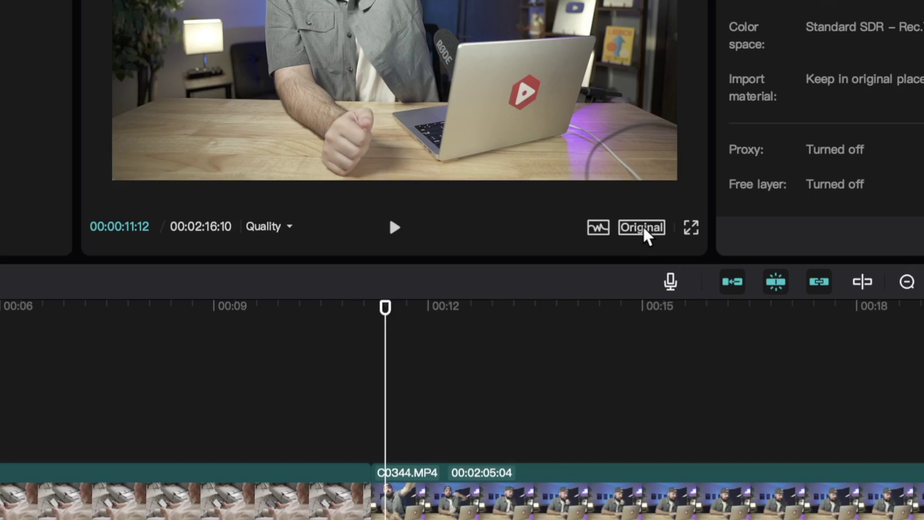
pyautogui.click(645, 234)
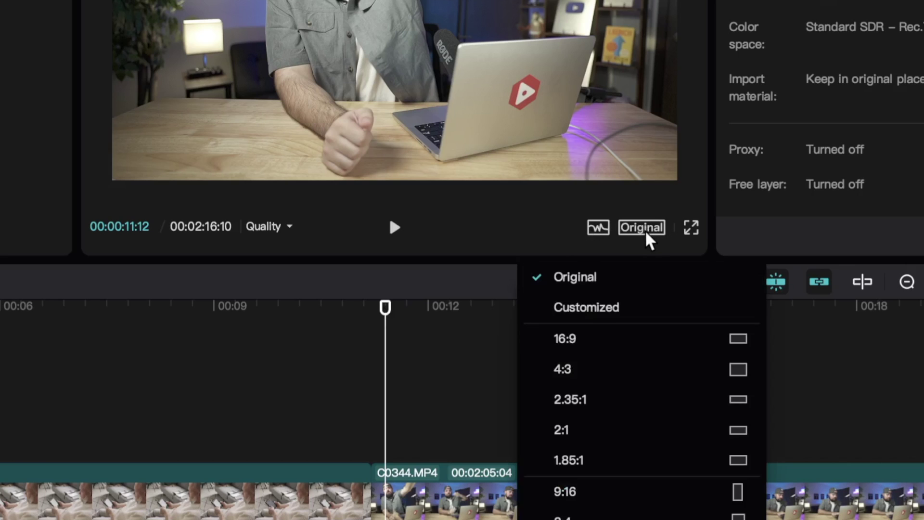
pyautogui.click(566, 492)
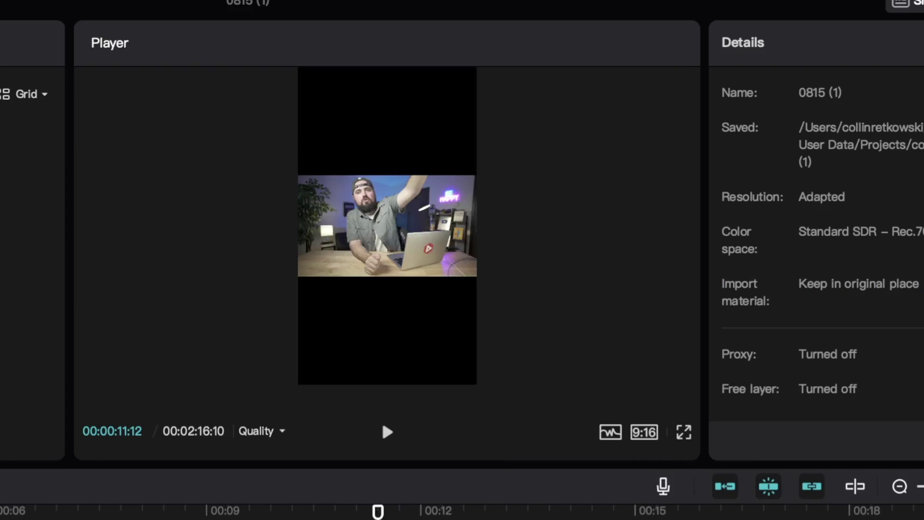
pyautogui.click(552, 500)
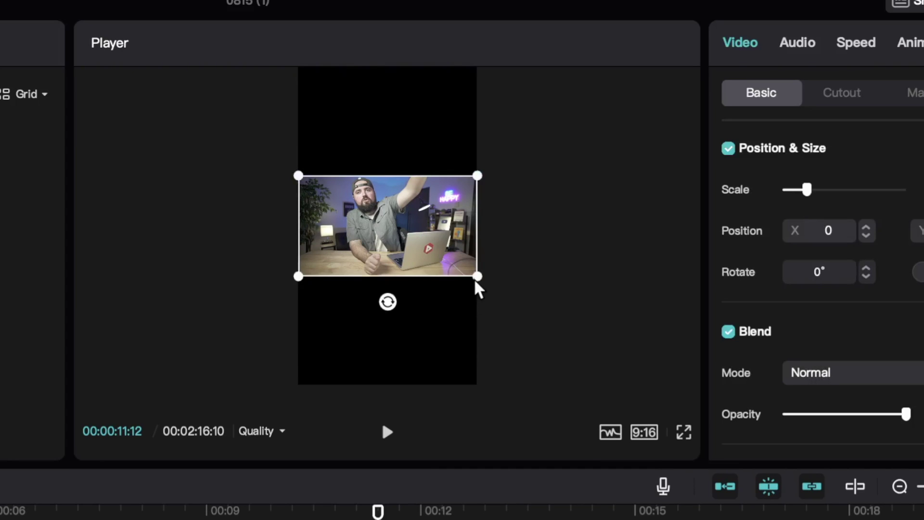
pyautogui.moveTo(474, 282); pyautogui.dragTo(613, 351)
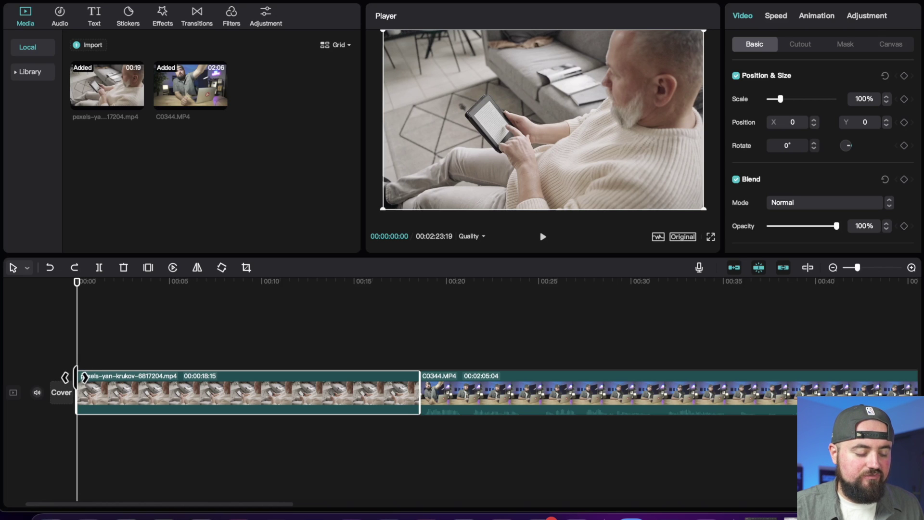
pyautogui.moveTo(76, 377); pyautogui.dragTo(65, 419)
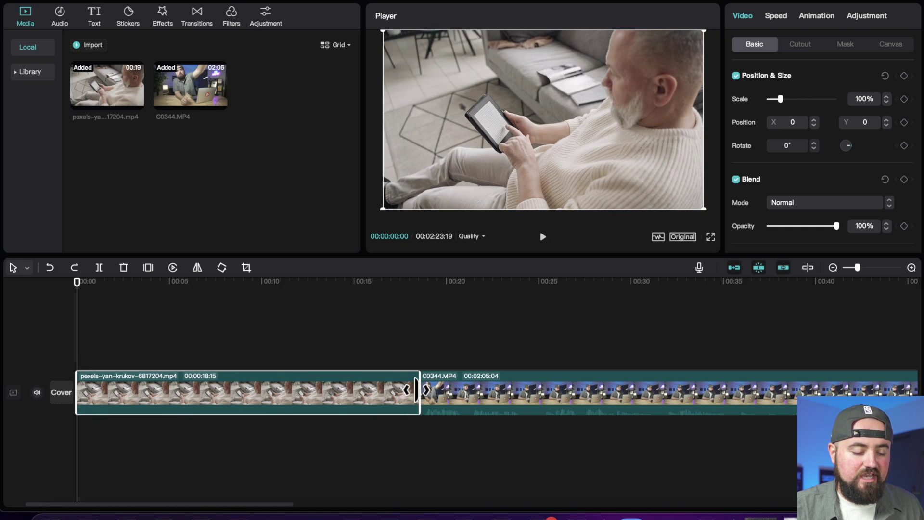
pyautogui.moveTo(419, 392); pyautogui.dragTo(434, 403)
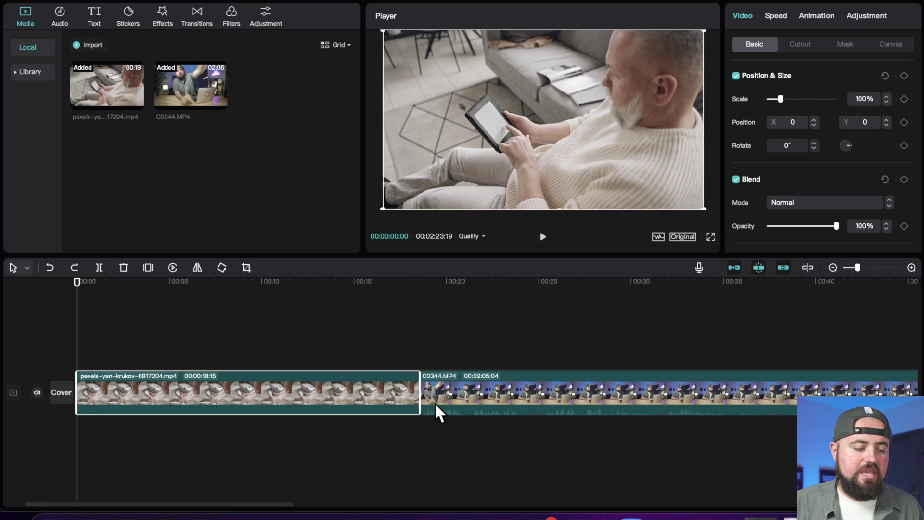
# Step: Split the pexels clip at 00:03 and delete the short opening piece
pyautogui.moveTo(76, 281); pyautogui.dragTo(138, 295)
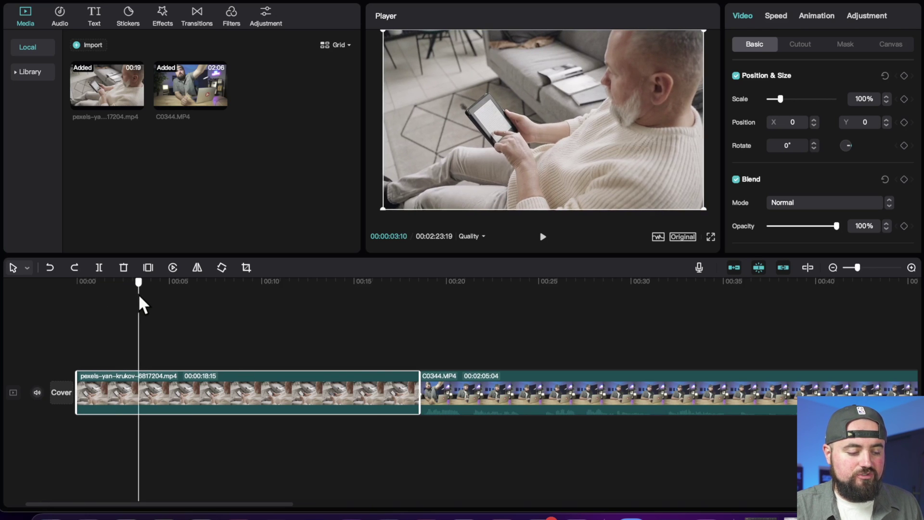
pyautogui.click(98, 268)
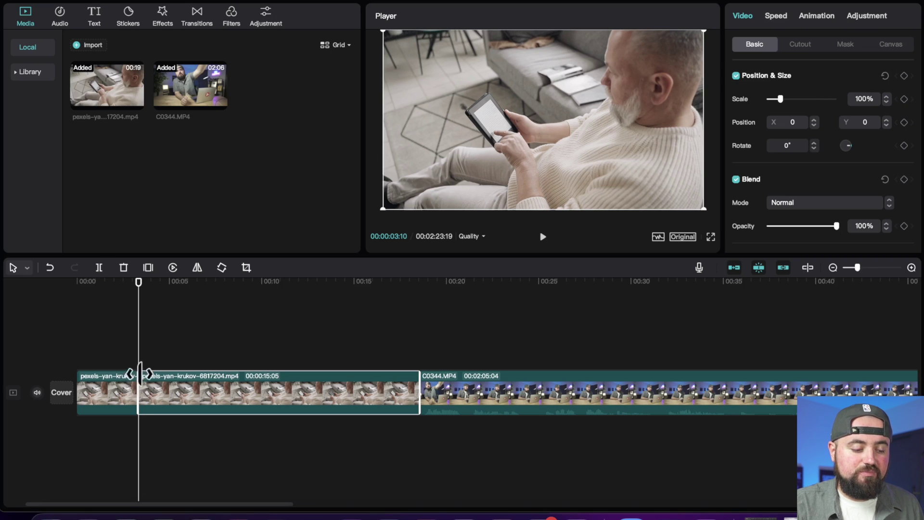
pyautogui.click(102, 388)
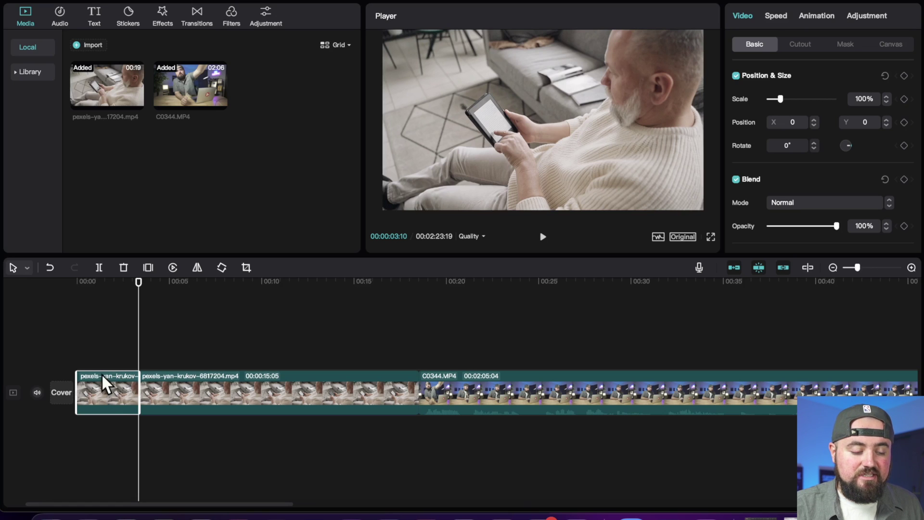
pyautogui.click(123, 268)
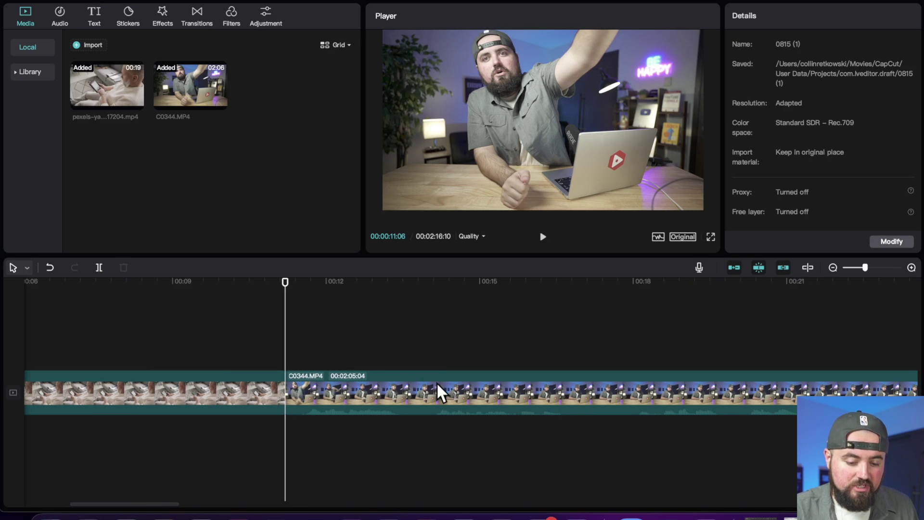
# Step: Split C0344.MP4 around 00:46 and delete the unwanted clip from the timeline
pyautogui.hscroll(15, 437, 391)
pyautogui.hscroll(5, 437, 391)
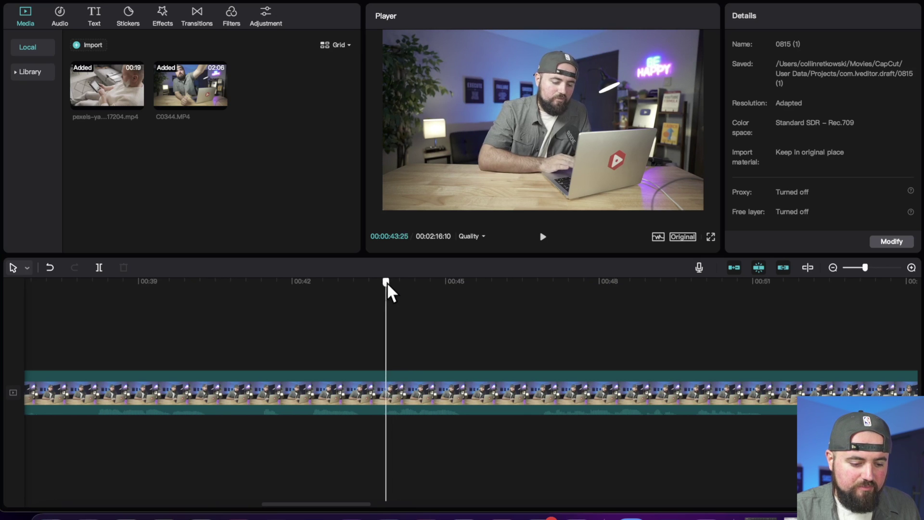
pyautogui.click(498, 295)
pyautogui.moveTo(499, 297); pyautogui.dragTo(540, 328)
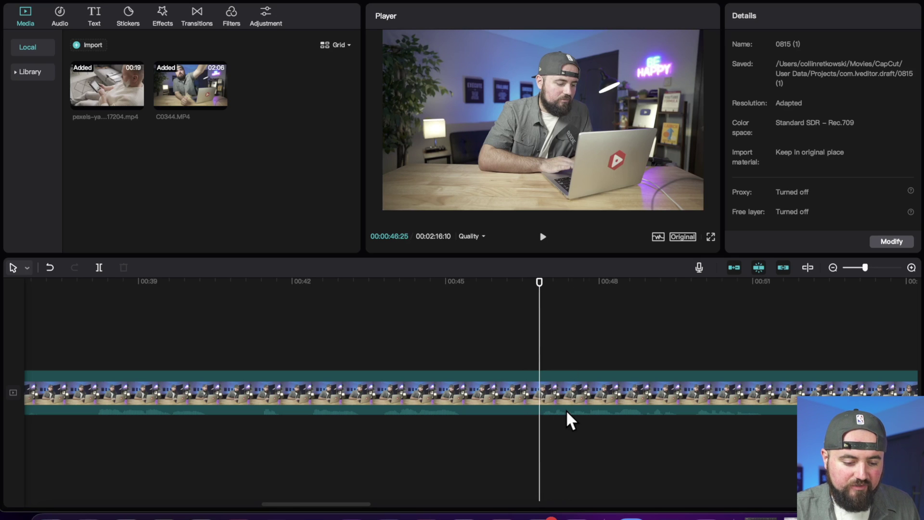
pyautogui.scroll(2, 566, 409)
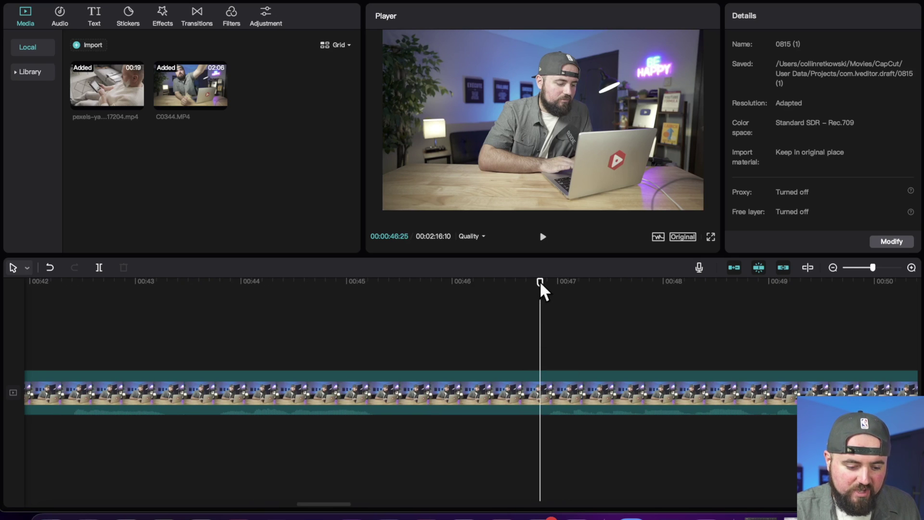
pyautogui.moveTo(540, 281); pyautogui.dragTo(548, 283)
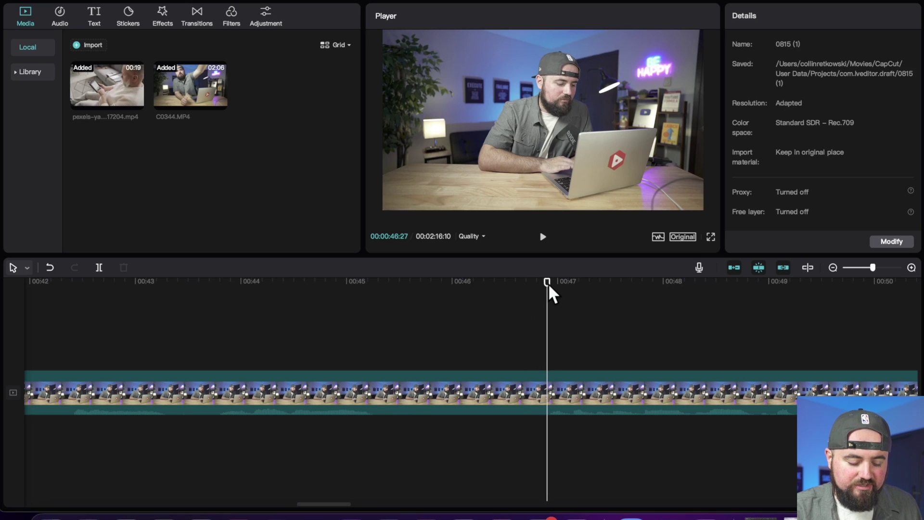
pyautogui.press('super+b')
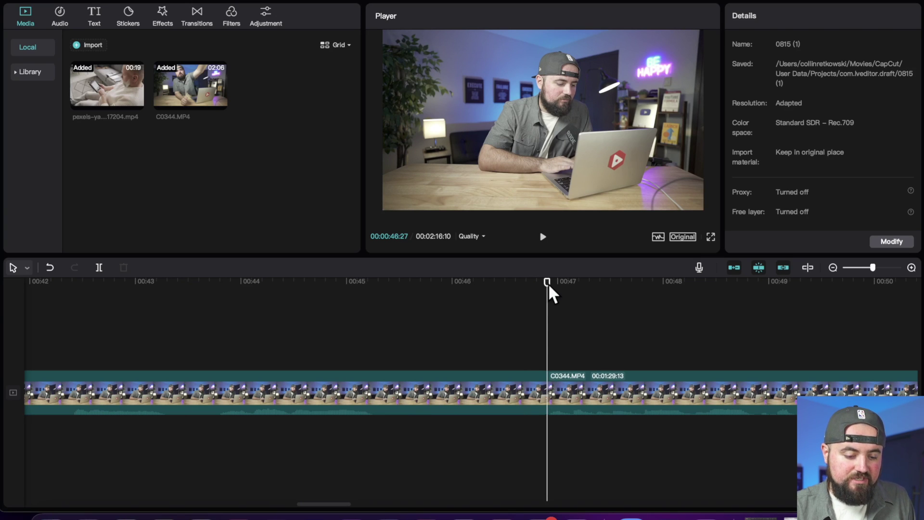
pyautogui.click(518, 394)
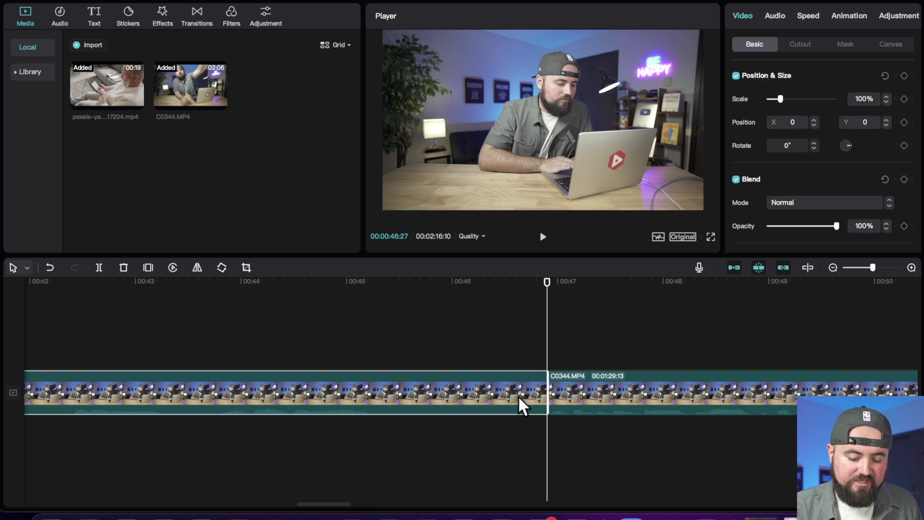
pyautogui.press('Delete')
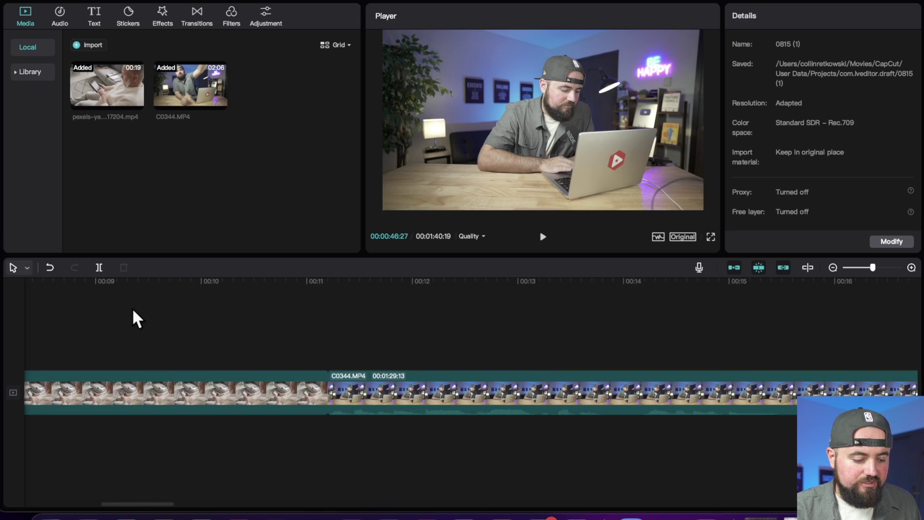
# Step: Split C0344.MP4 at 00:13:17 and 00:14, then delete the short piece between the cuts
pyautogui.click(339, 397)
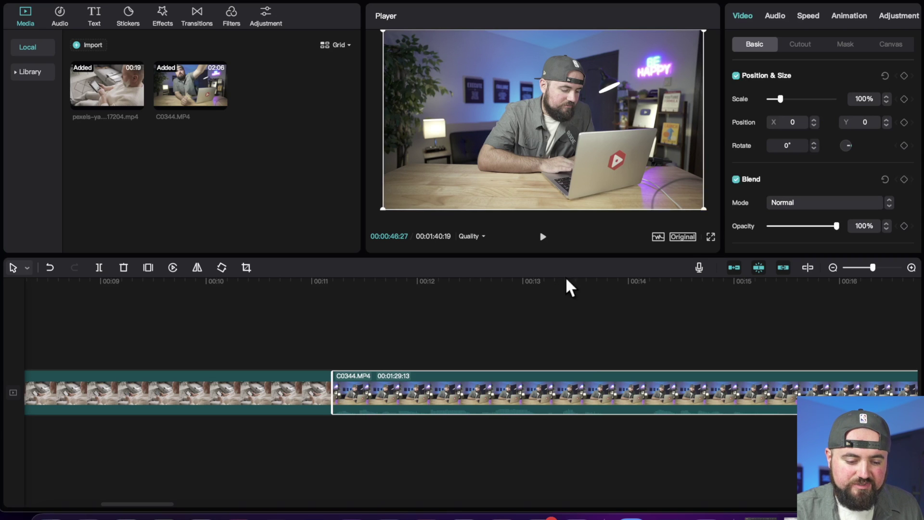
pyautogui.moveTo(592, 281); pyautogui.dragTo(582, 282)
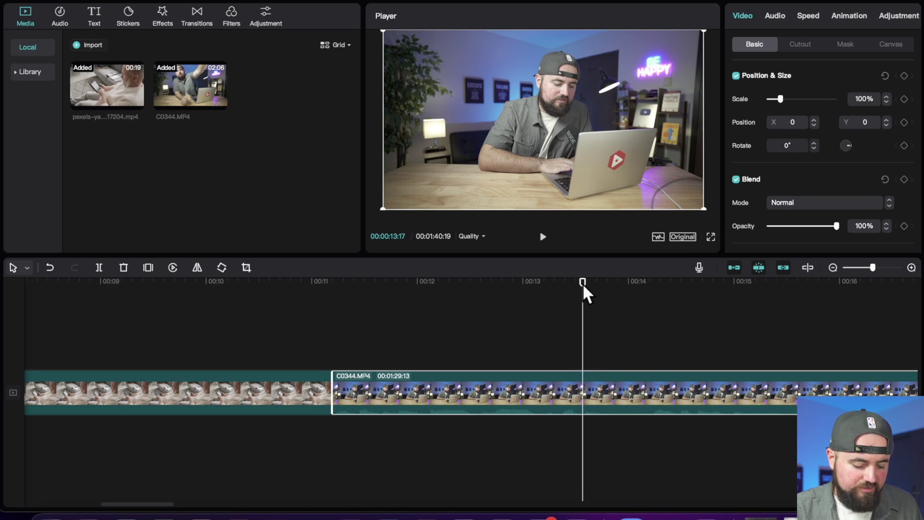
pyautogui.hotkey('ctrl', 'b')
pyautogui.moveTo(583, 284); pyautogui.dragTo(649, 290)
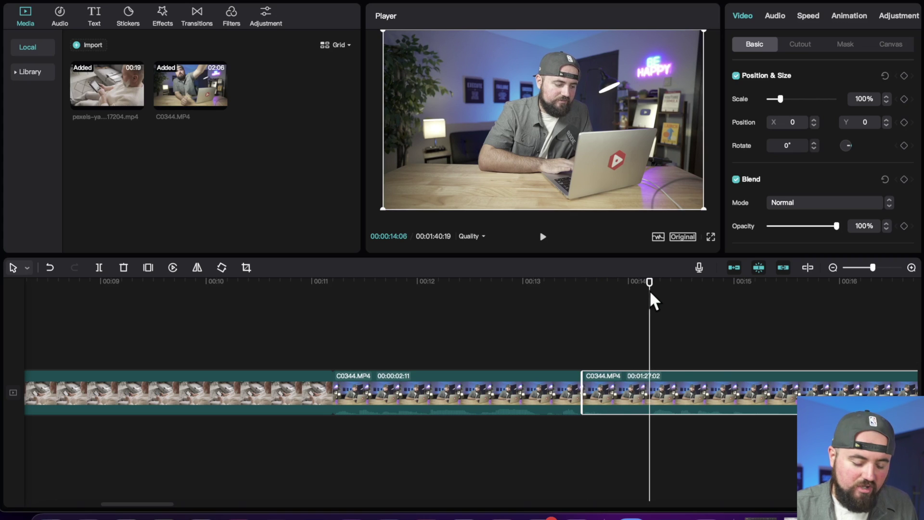
pyautogui.hotkey('ctrl', 'b')
pyautogui.click(606, 382)
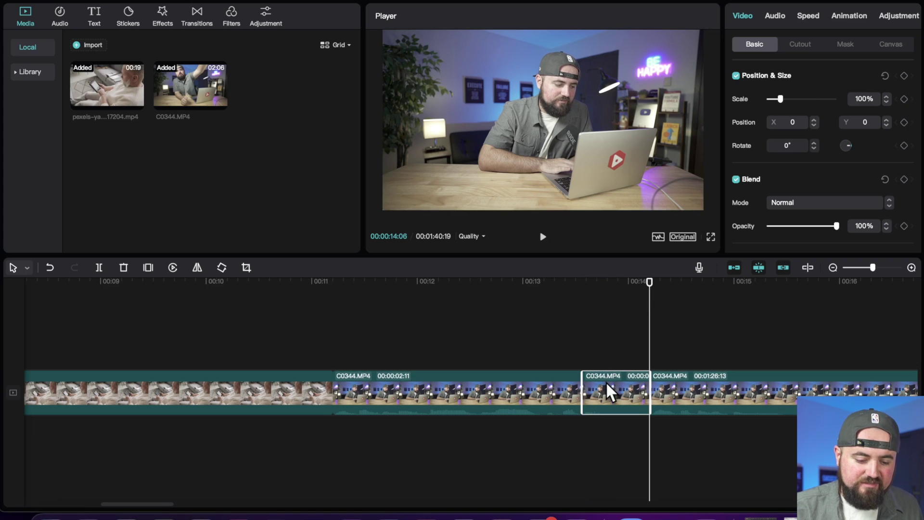
pyautogui.press('Delete')
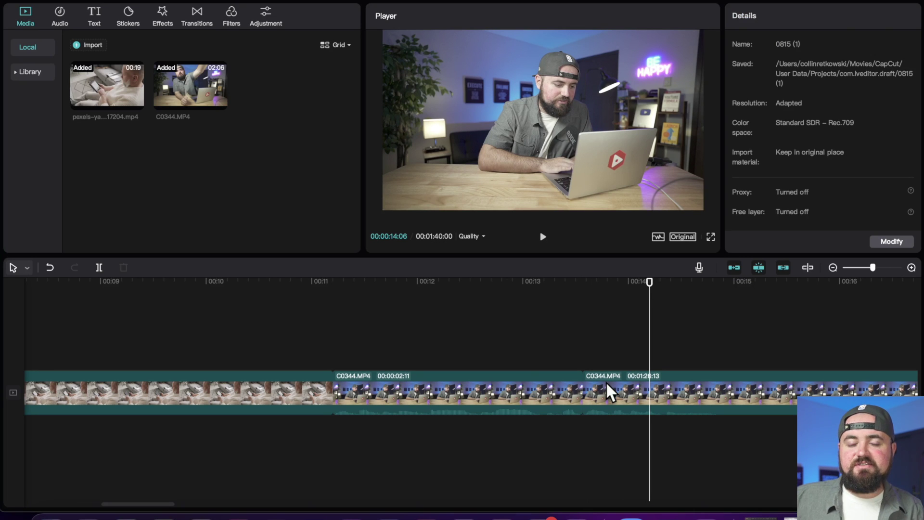
# Step: Split the long C0344.MP4 clip at 00:27:19 and trim the start of the later piece
pyautogui.scroll(-5, 606, 381)
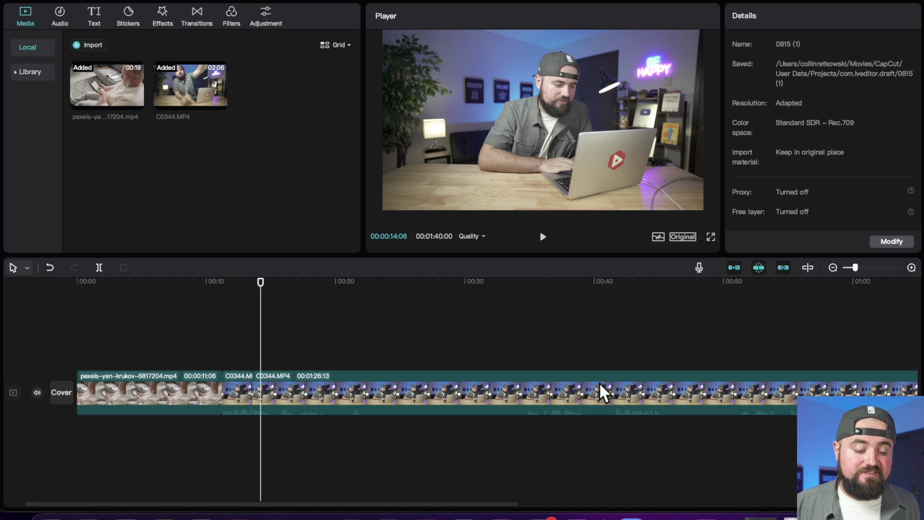
pyautogui.scroll(2, 372, 417)
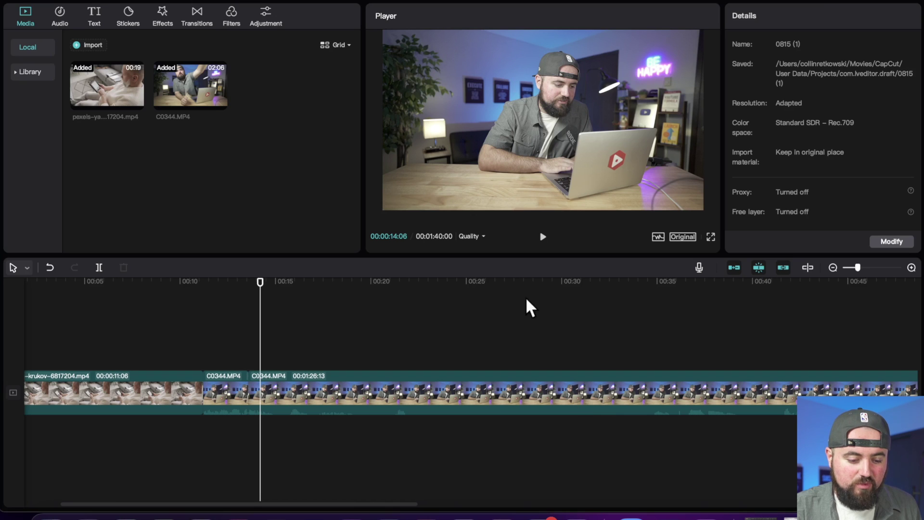
pyautogui.click(517, 284)
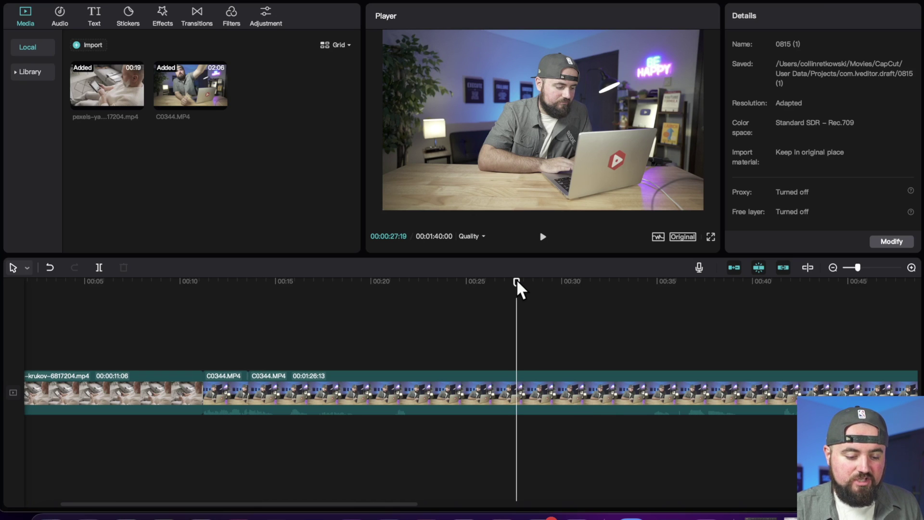
pyautogui.click(508, 401)
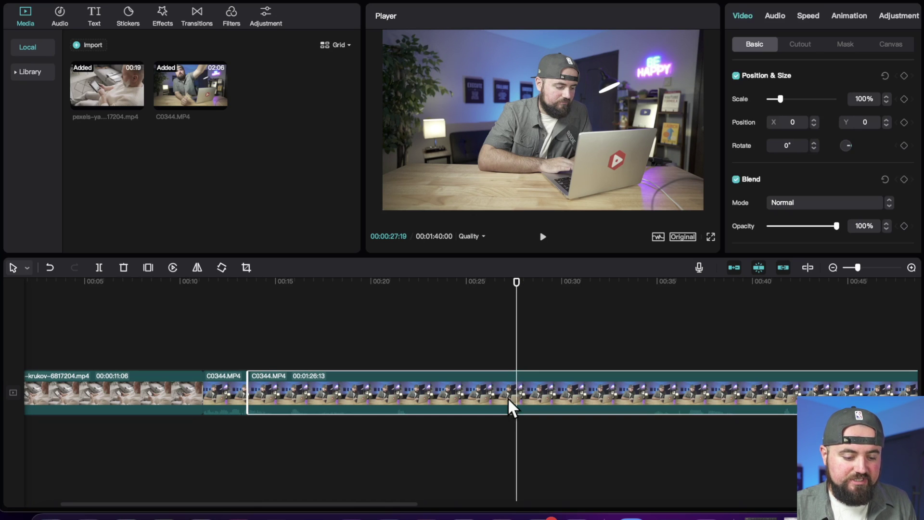
pyautogui.click(97, 267)
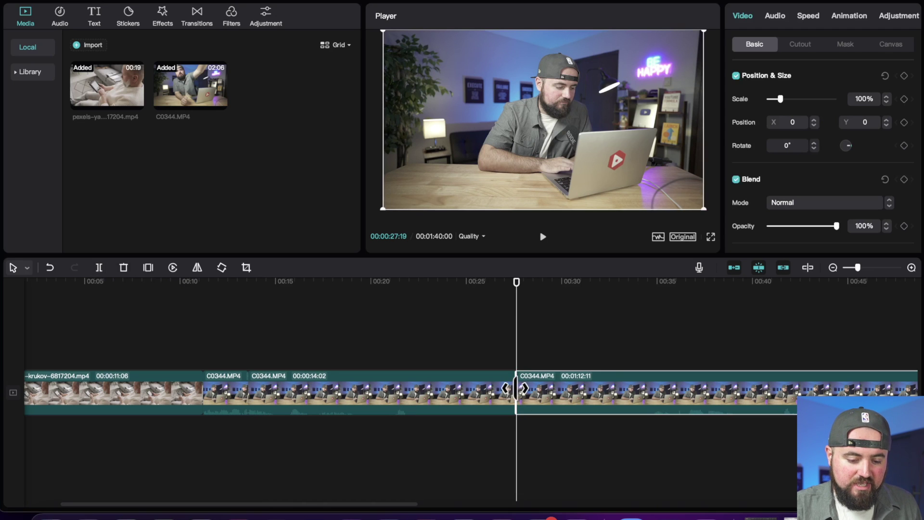
pyautogui.moveTo(515, 387); pyautogui.dragTo(686, 395)
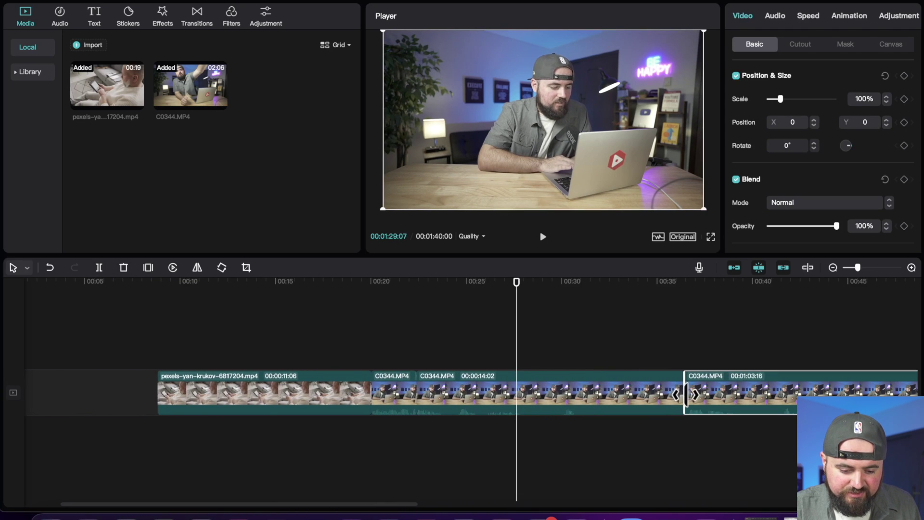
# Step: Shorten the middle C0344.MP4 clip from its end, deselect it, then undo the last edit
pyautogui.click(452, 406)
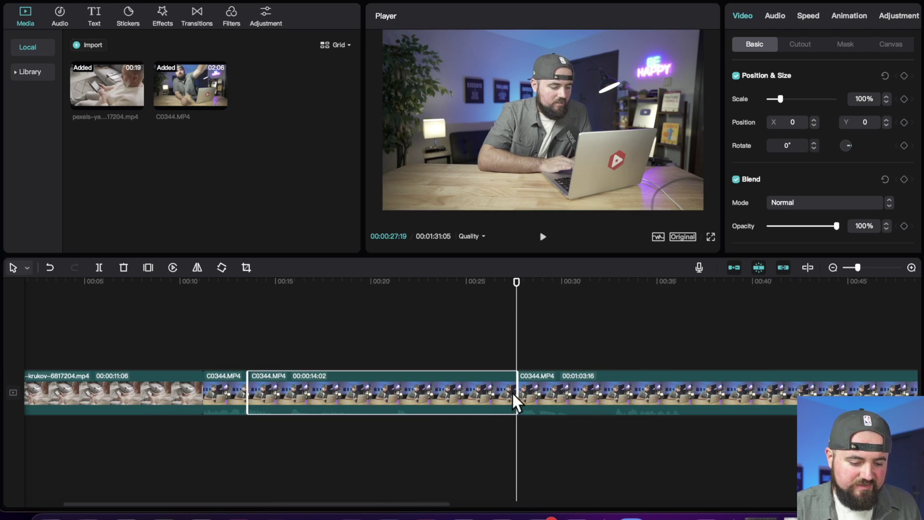
pyautogui.moveTo(514, 399); pyautogui.dragTo(266, 389)
pyautogui.click(287, 451)
pyautogui.hscroll(-3, 286, 452)
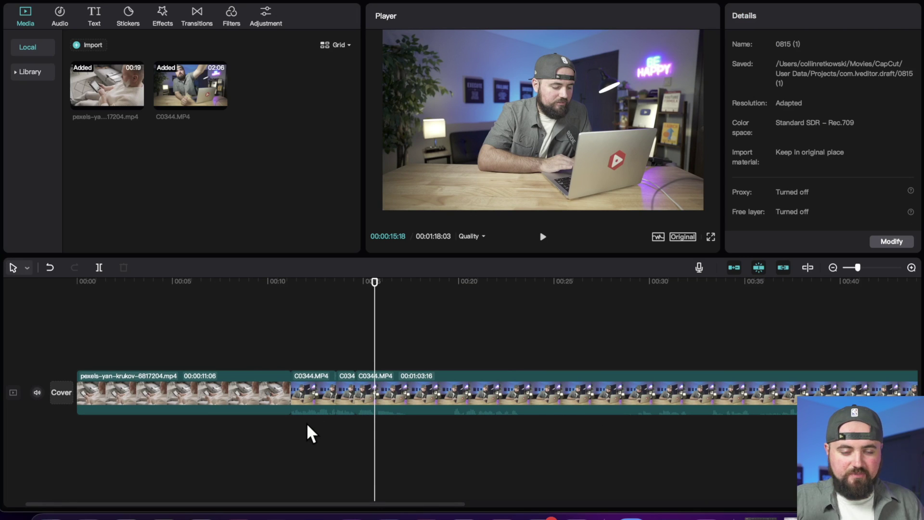
pyautogui.press('super+z')
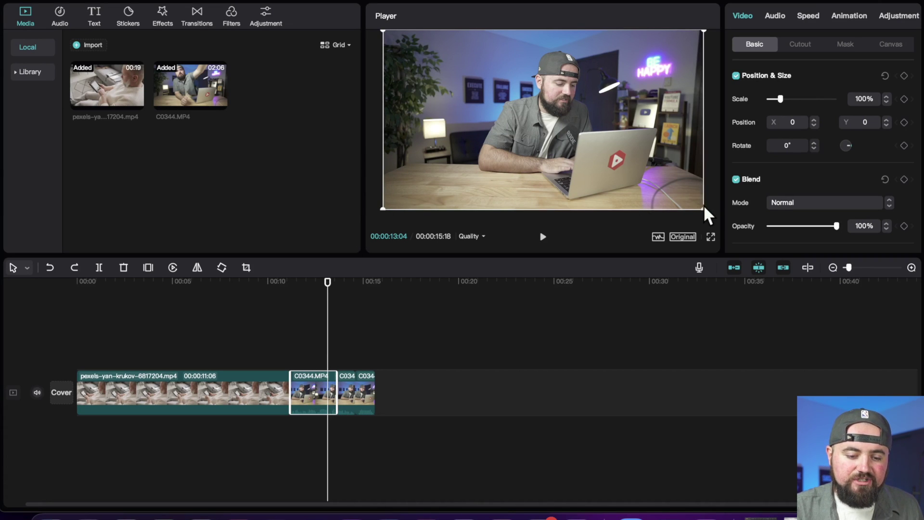
# Step: Scale the middle C0344.MP4 clip to 158%, reframe it to X -273, Y -308, and scrub to check
pyautogui.moveTo(704, 207); pyautogui.dragTo(783, 230)
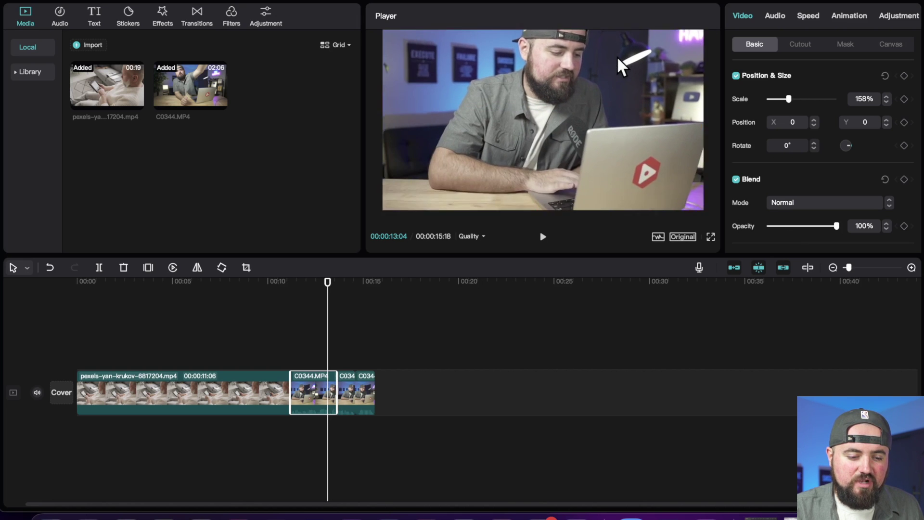
pyautogui.moveTo(656, 96); pyautogui.dragTo(603, 93)
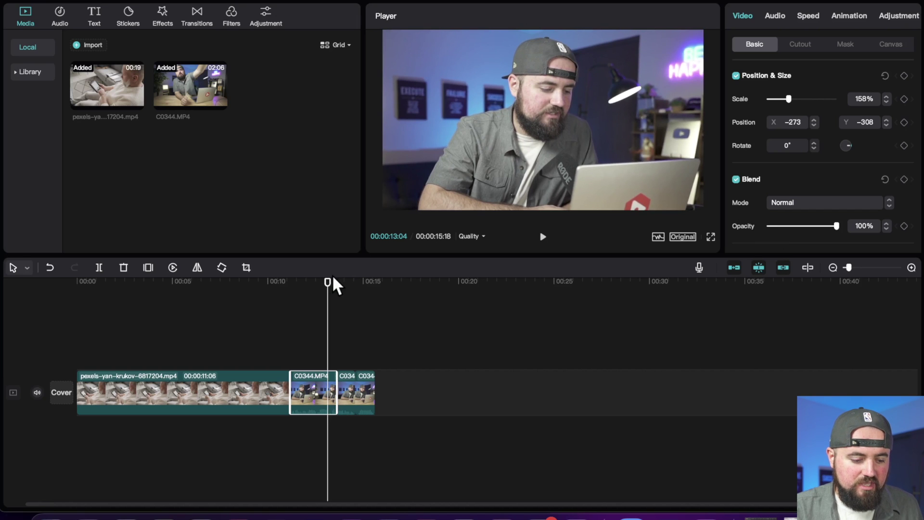
pyautogui.moveTo(328, 278); pyautogui.dragTo(310, 281)
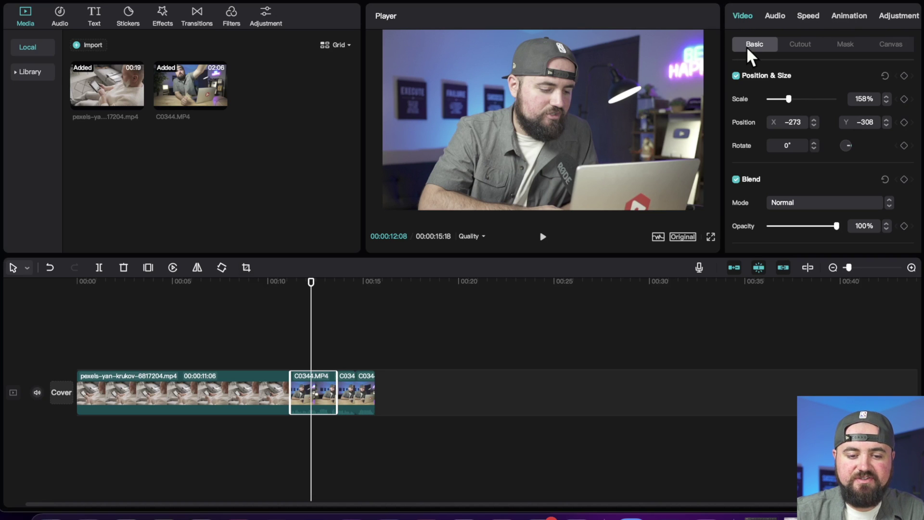
# Step: Lower the clip's Scale to 154% and set Rotate to 2° in the Basic panel
pyautogui.scroll(-2, 800, 83)
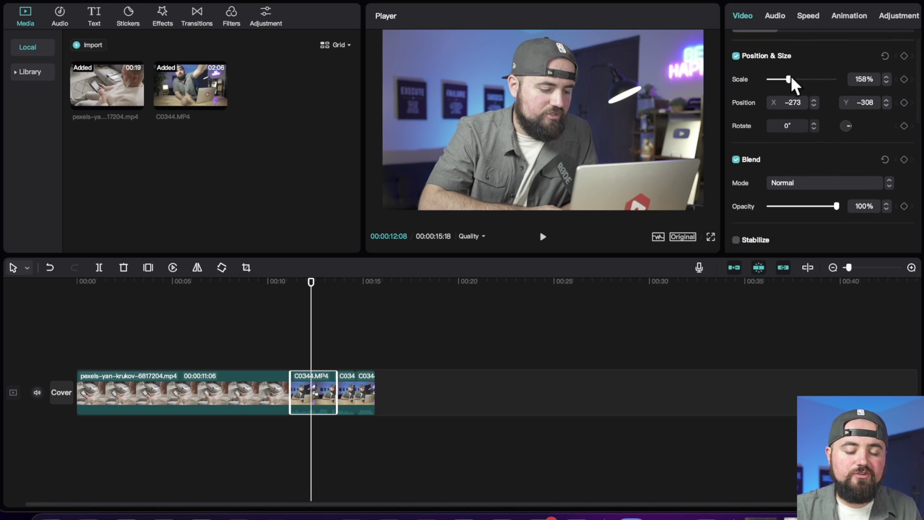
pyautogui.moveTo(787, 77)
pyautogui.mouseDown()
pyautogui.moveTo(779, 76)
pyautogui.moveTo(788, 77)
pyautogui.mouseUp()
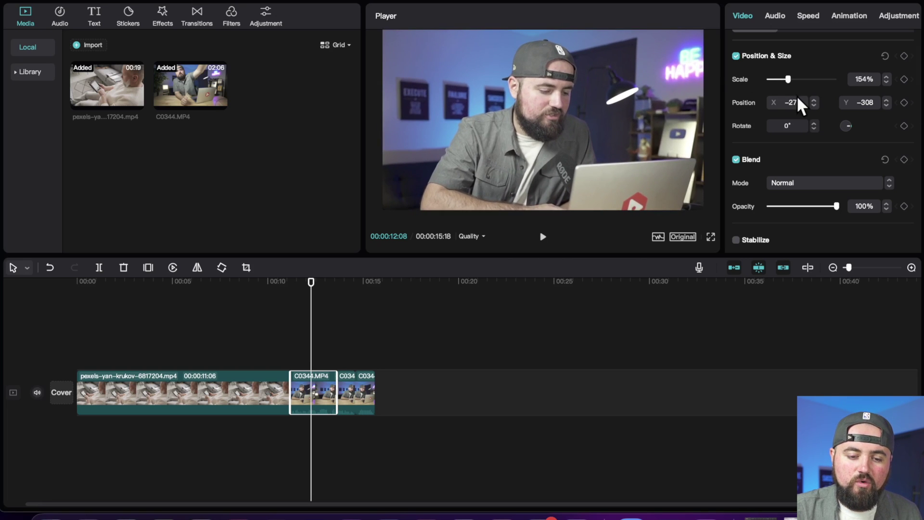
pyautogui.scroll(-2, 814, 96)
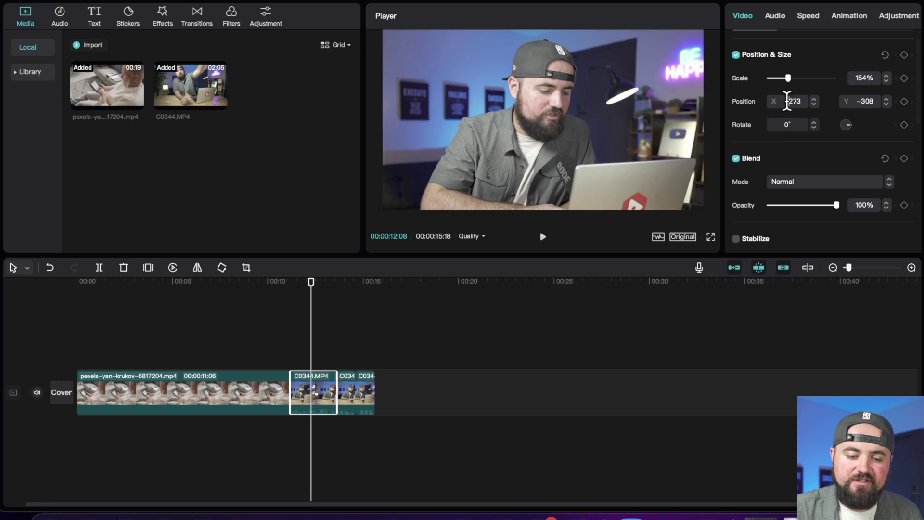
pyautogui.scroll(1, 800, 84)
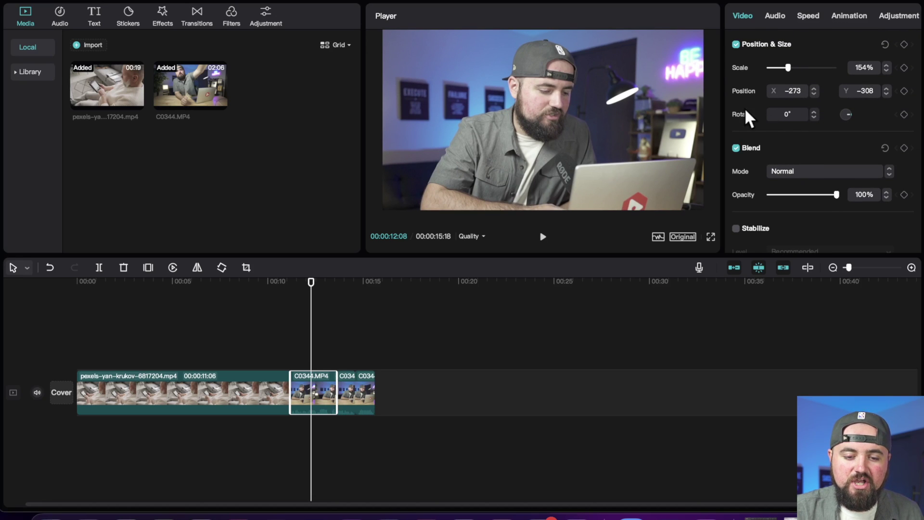
pyautogui.moveTo(848, 112); pyautogui.dragTo(847, 115)
pyautogui.scroll(-2, 805, 127)
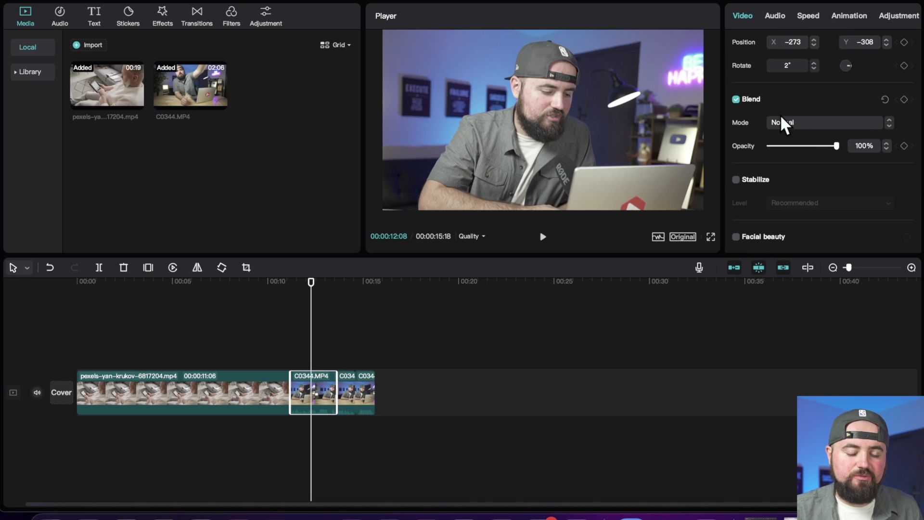
pyautogui.scroll(-3, 781, 116)
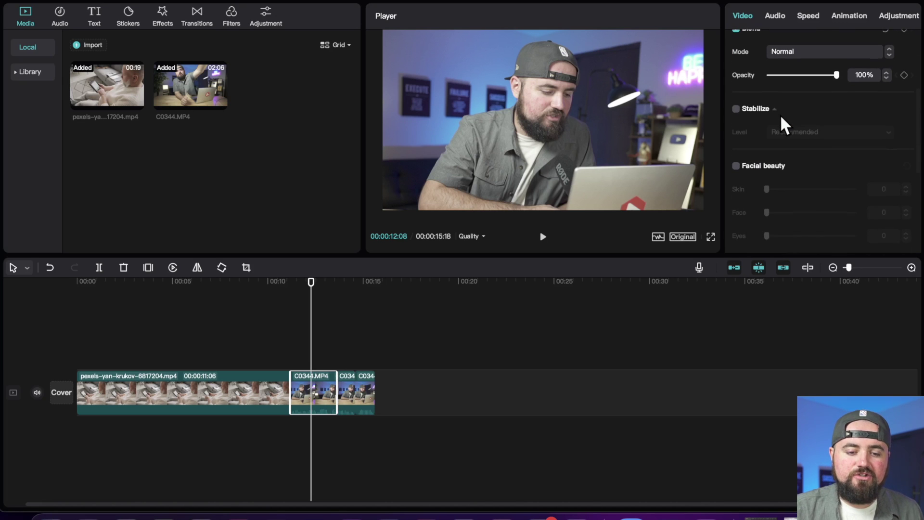
# Step: Toggle stabilization on and off, then enable facial beauty with skin smoothing at 47
pyautogui.click(736, 108)
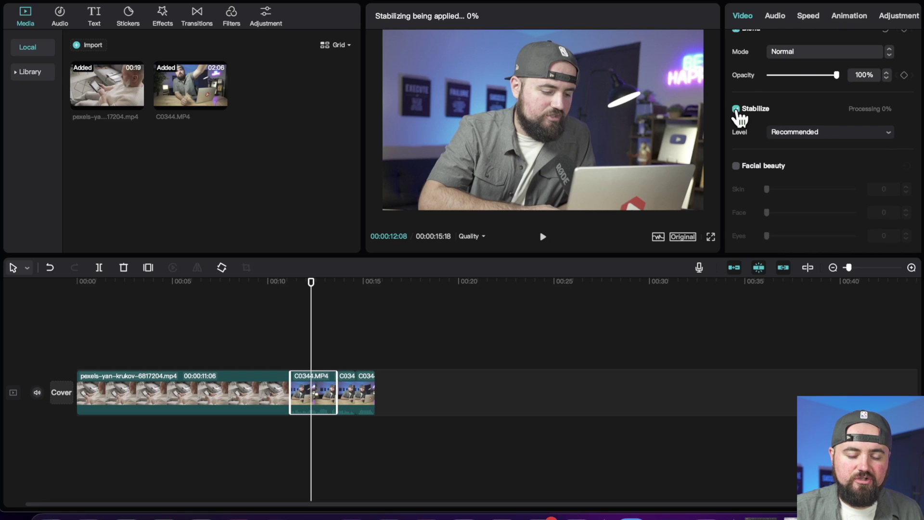
pyautogui.click(736, 110)
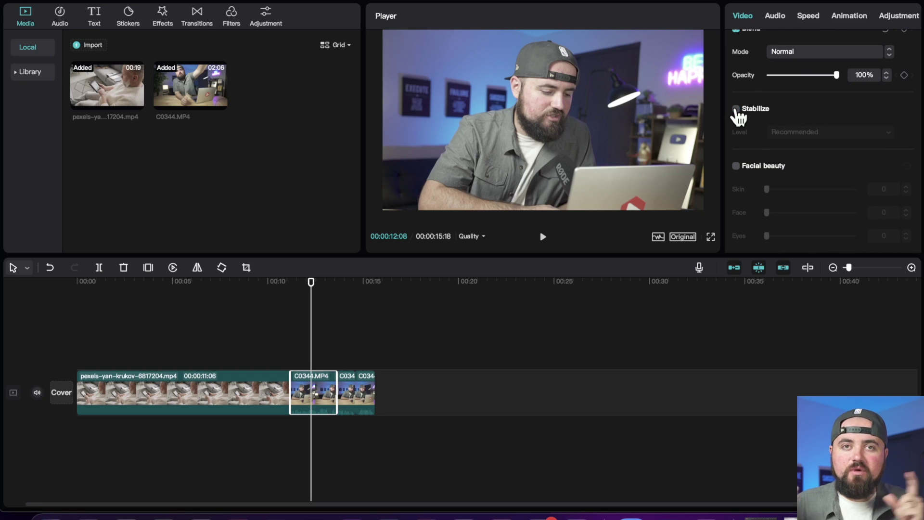
pyautogui.scroll(-4, 737, 116)
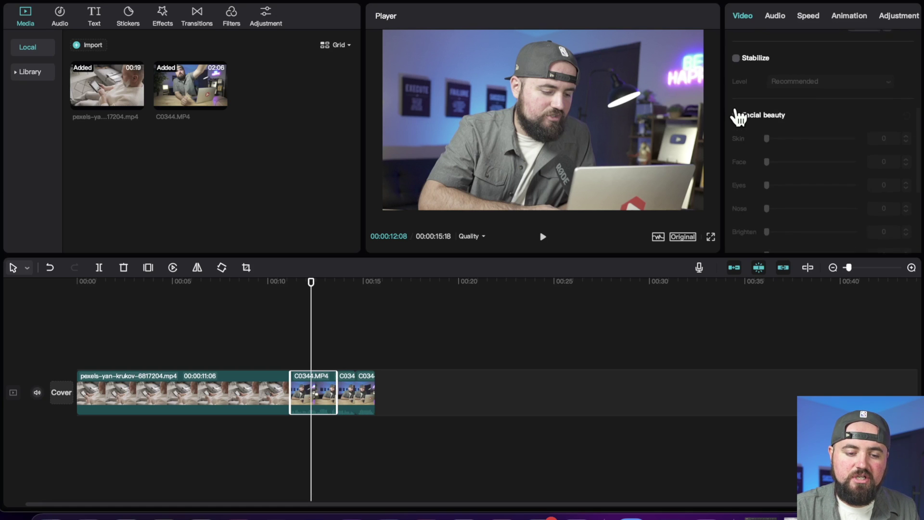
pyautogui.click(736, 71)
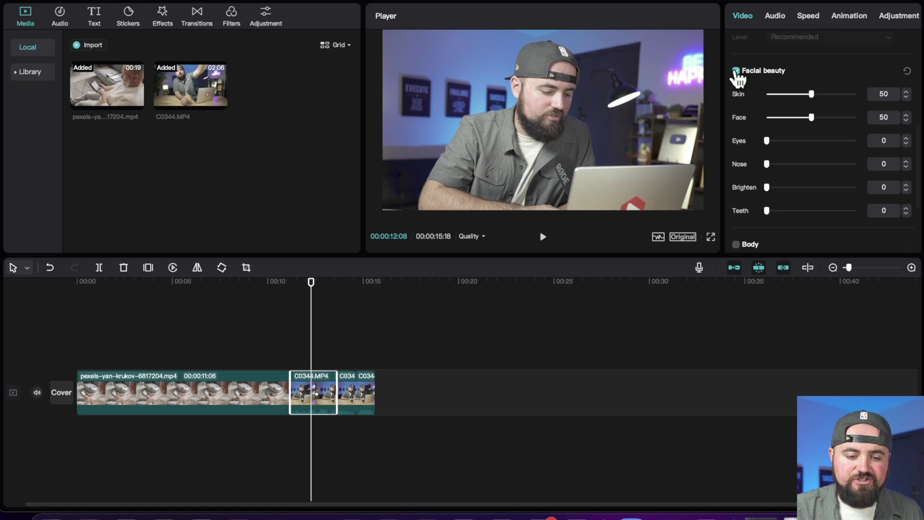
pyautogui.moveTo(811, 94)
pyautogui.mouseDown()
pyautogui.moveTo(859, 95)
pyautogui.moveTo(805, 97)
pyautogui.moveTo(898, 78)
pyautogui.moveTo(808, 88)
pyautogui.mouseUp()
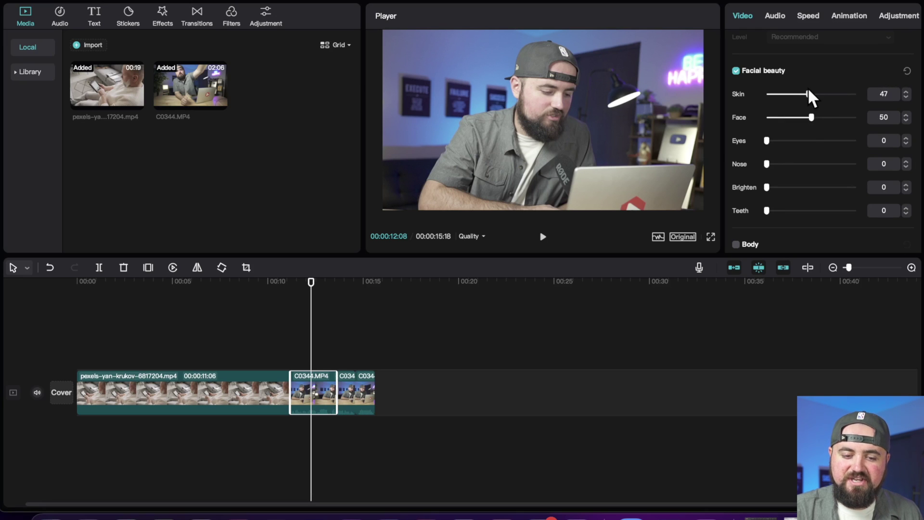
# Step: Try the Nose and Eyes sliders, reset them to 0, and view the Cutout options
pyautogui.scroll(-3, 804, 135)
pyautogui.moveTo(766, 122); pyautogui.dragTo(733, 134)
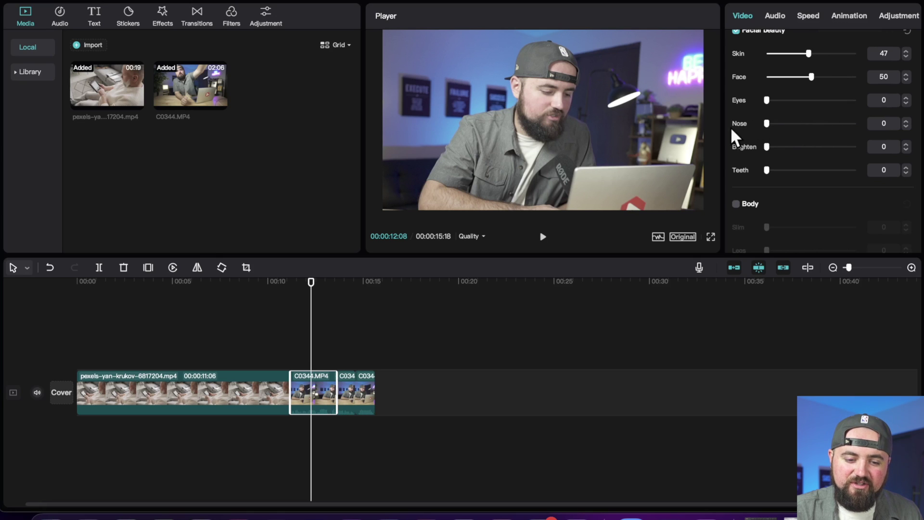
pyautogui.moveTo(765, 99); pyautogui.dragTo(697, 111)
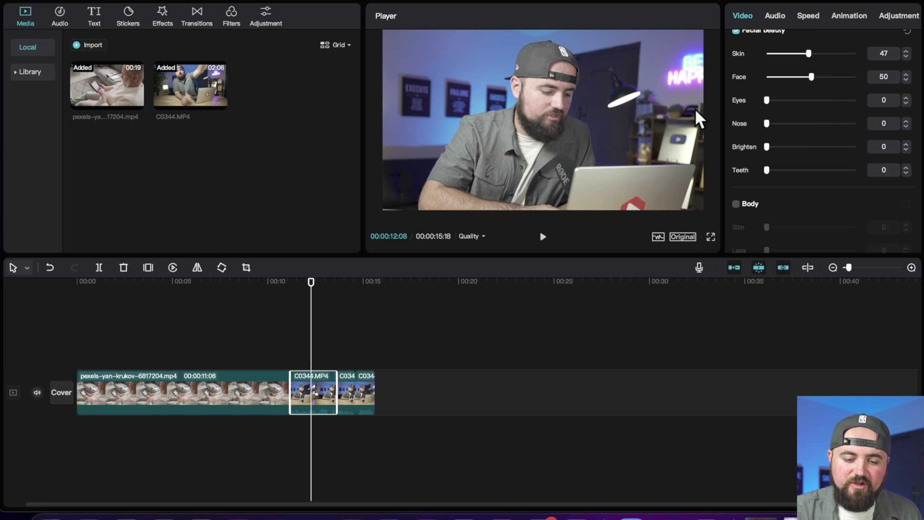
pyautogui.scroll(-5, 757, 138)
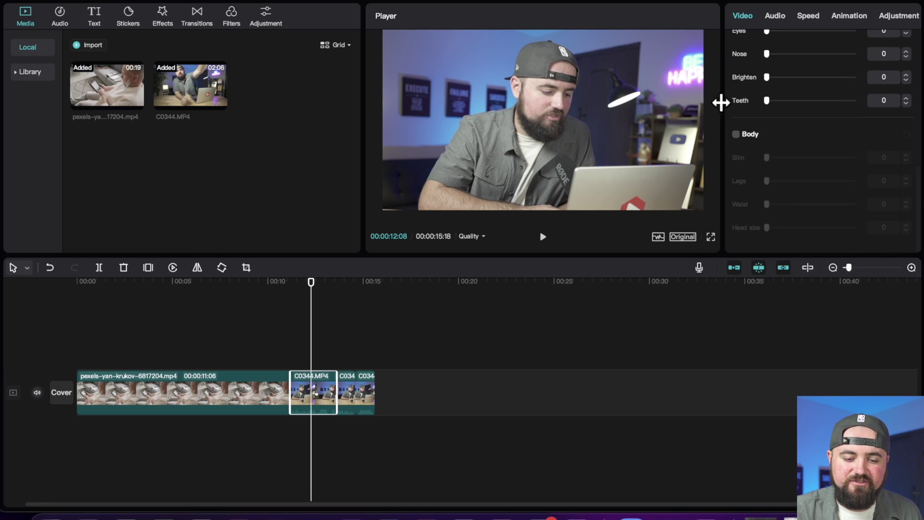
pyautogui.scroll(6, 777, 181)
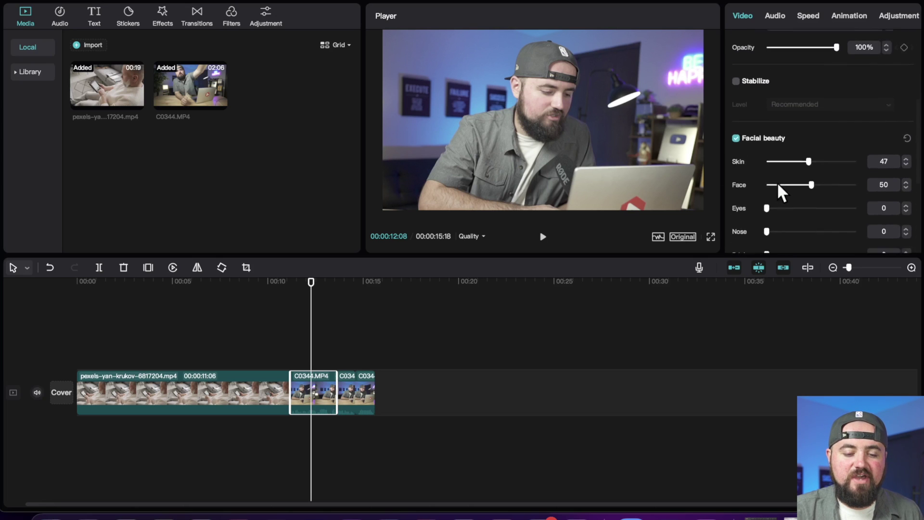
pyautogui.scroll(5, 758, 145)
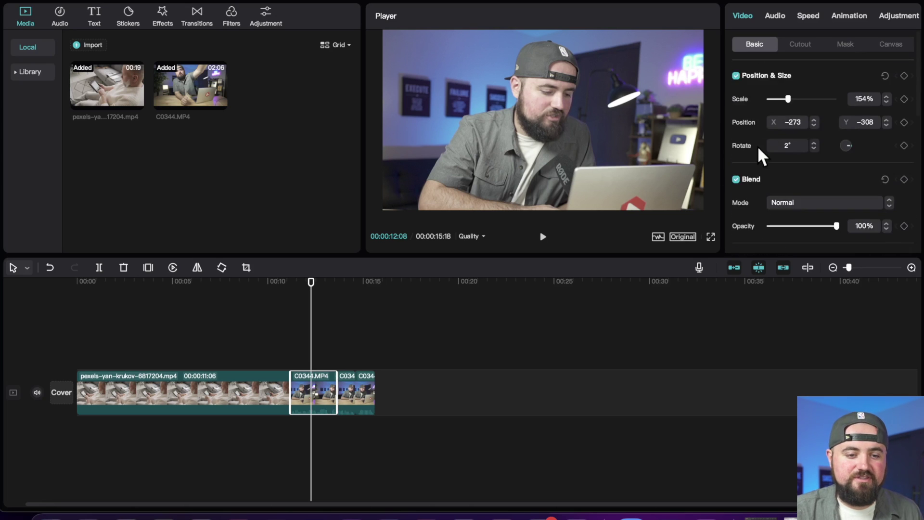
pyautogui.click(797, 40)
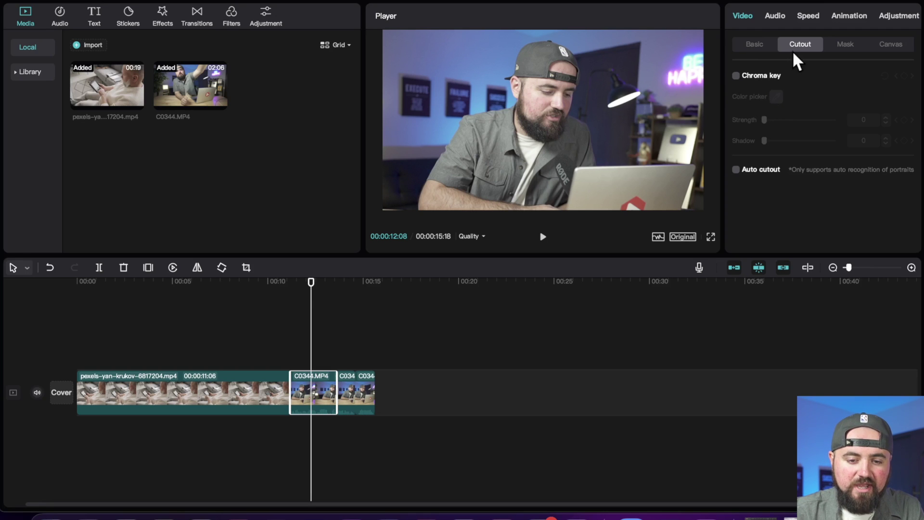
# Step: Give the clip a solid crimson Canvas background
pyautogui.click(846, 45)
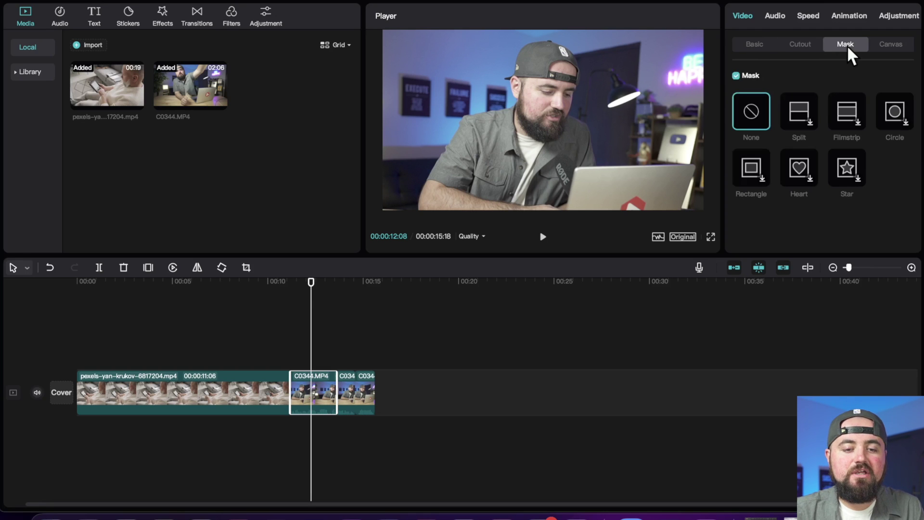
pyautogui.click(879, 45)
pyautogui.click(832, 93)
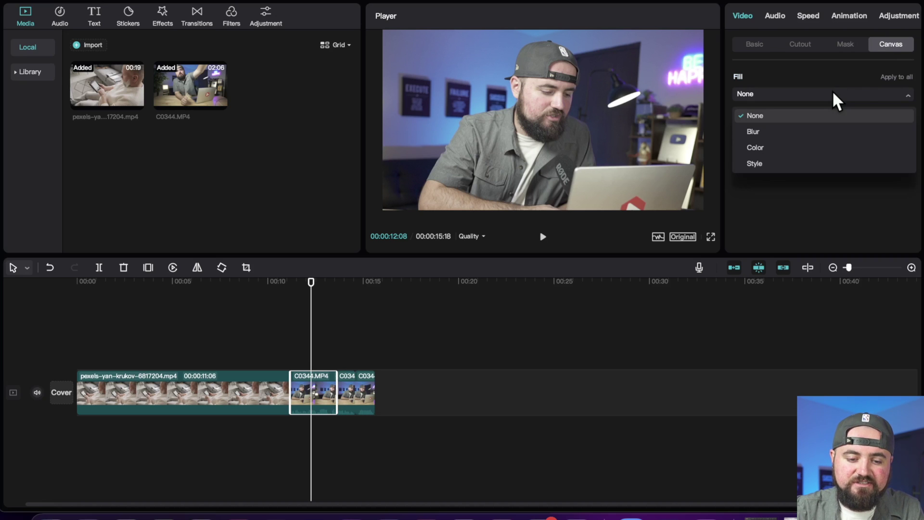
pyautogui.click(806, 147)
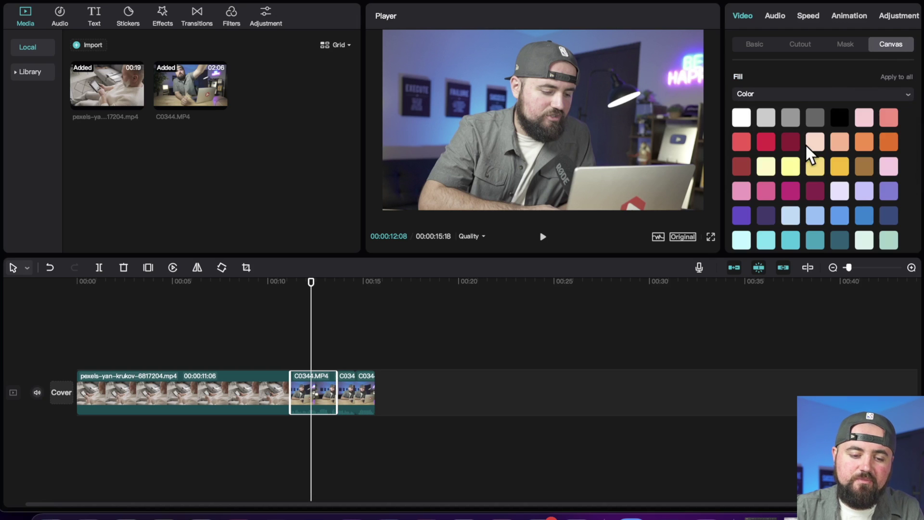
pyautogui.click(766, 141)
# Step: Set the clip's Scale to 160% in Basic, then view its audio settings
pyautogui.click(751, 45)
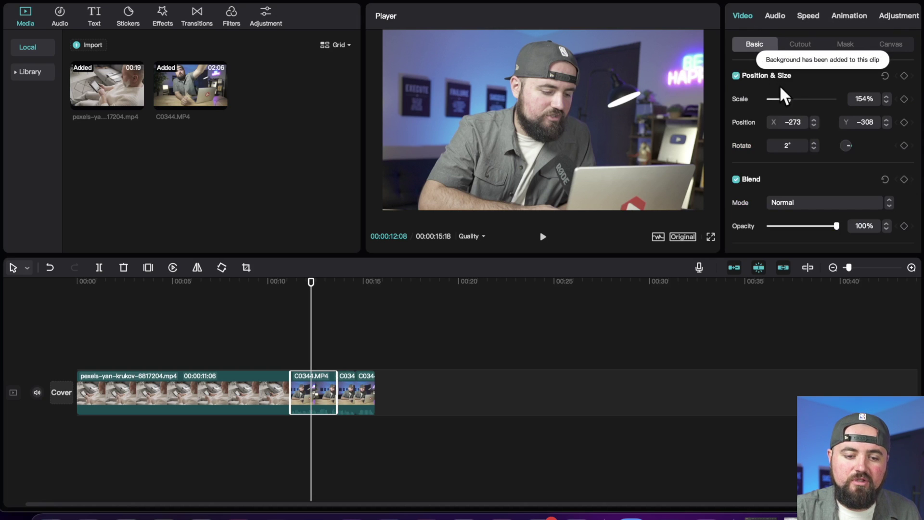
pyautogui.moveTo(787, 97)
pyautogui.mouseDown()
pyautogui.moveTo(765, 98)
pyautogui.moveTo(788, 100)
pyautogui.mouseUp()
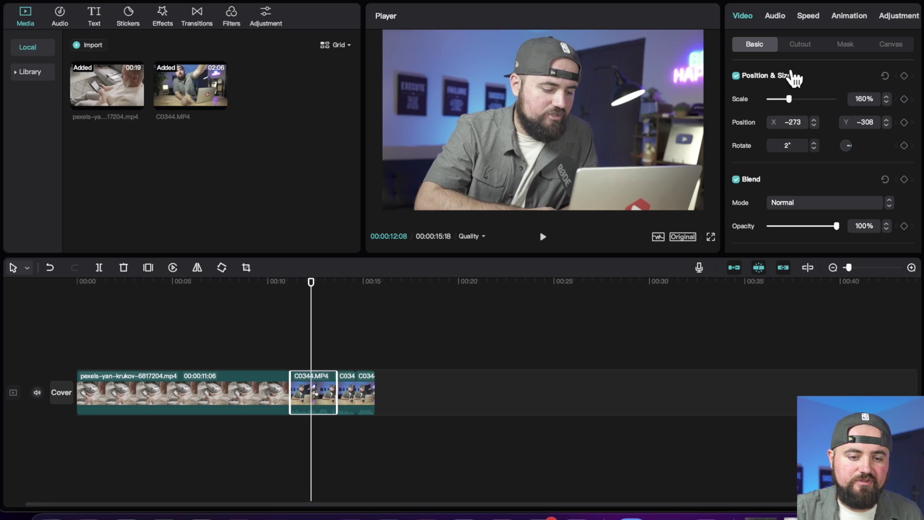
pyautogui.click(770, 16)
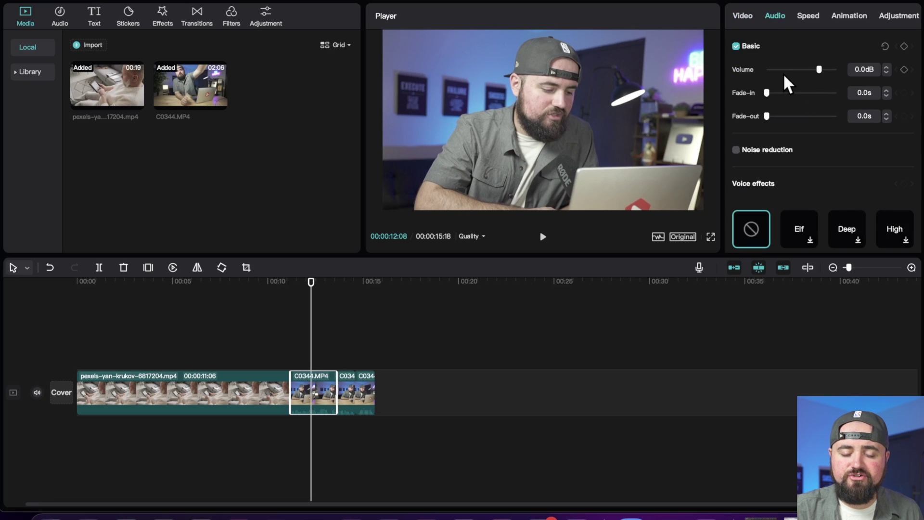
# Step: Review the C0344.MP4 clip's voice effects and 1.0x speed, then show its In animation presets
pyautogui.scroll(-1, 804, 70)
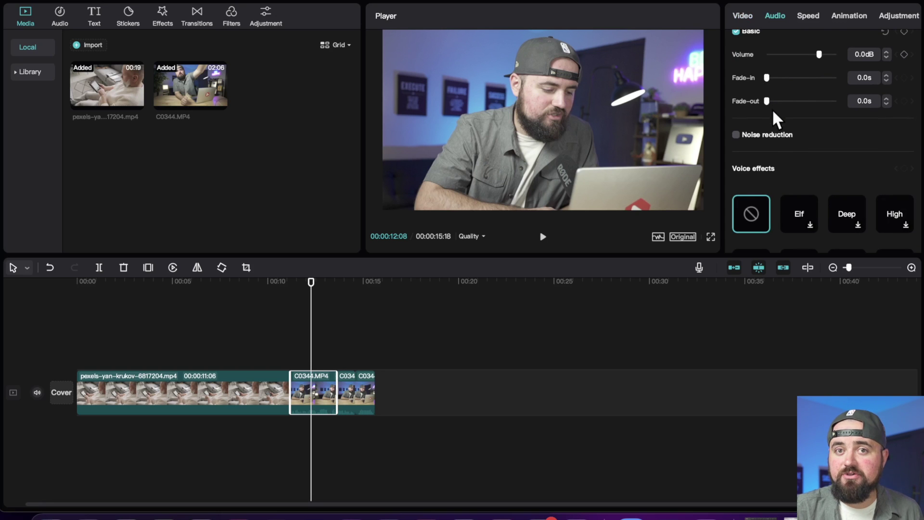
pyautogui.scroll(-10, 775, 125)
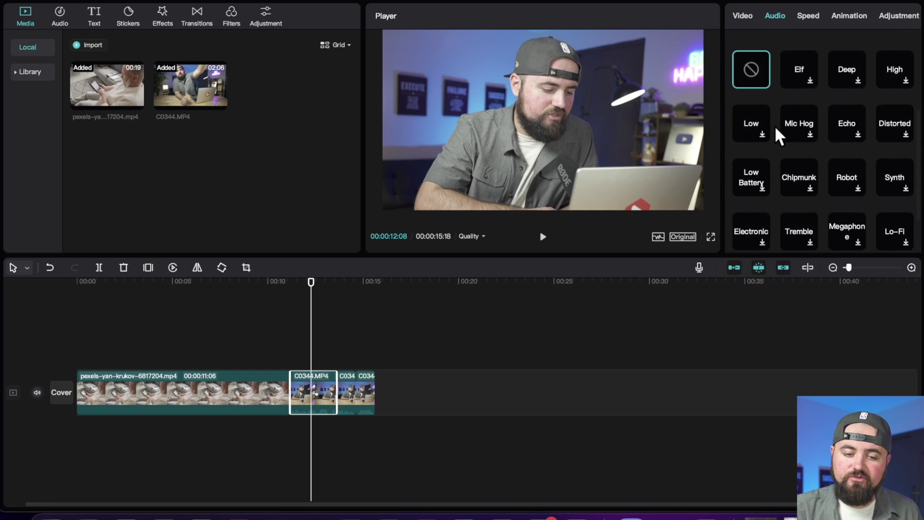
pyautogui.scroll(-3, 858, 89)
pyautogui.scroll(3, 859, 88)
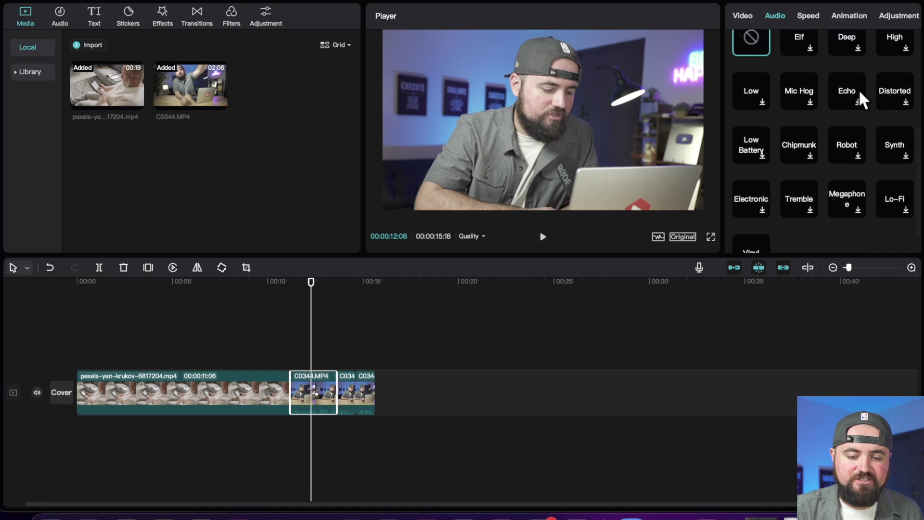
pyautogui.scroll(-2, 859, 88)
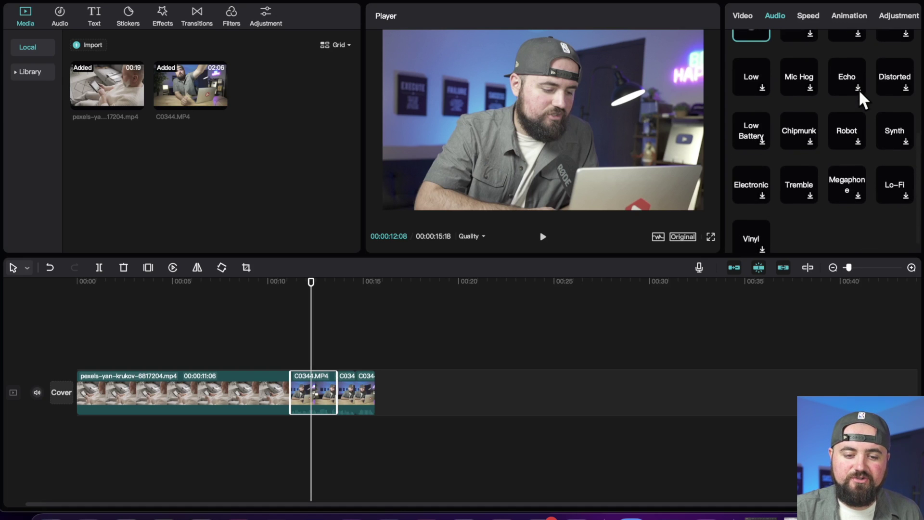
pyautogui.scroll(12, 854, 117)
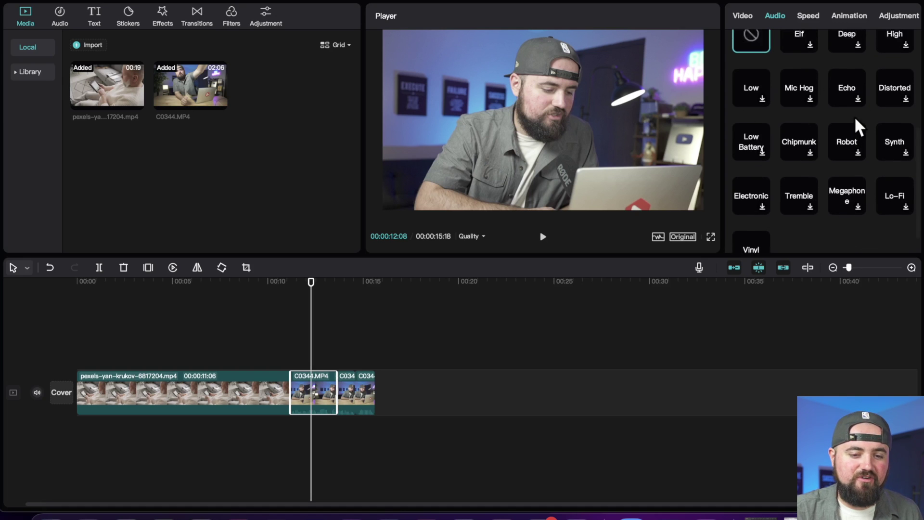
pyautogui.click(816, 18)
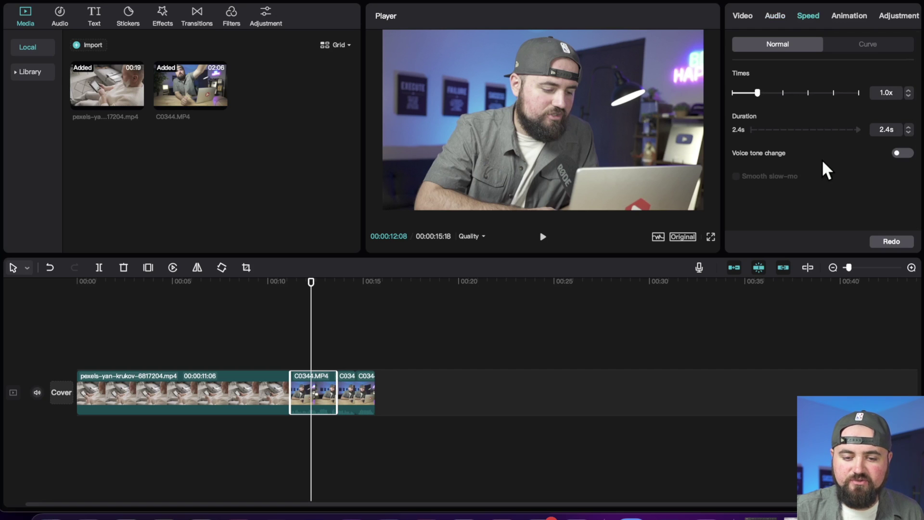
pyautogui.click(840, 17)
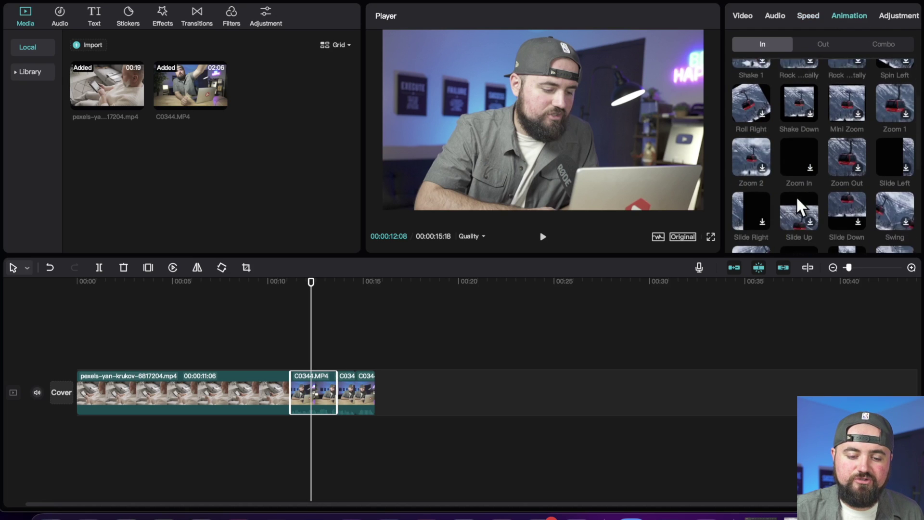
# Step: Raise the C0344.MP4 clip's basic saturation to 19 after trying and resetting a darker lightness
pyautogui.click(891, 15)
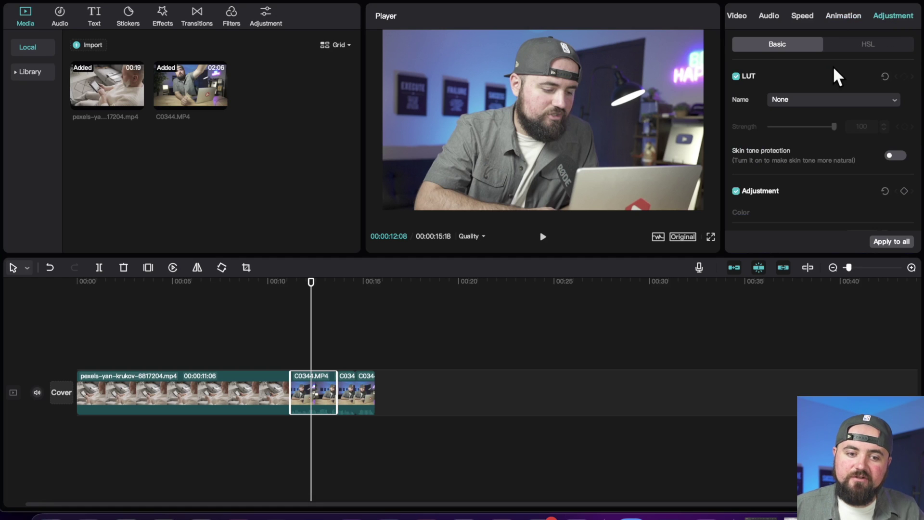
pyautogui.scroll(-5, 827, 91)
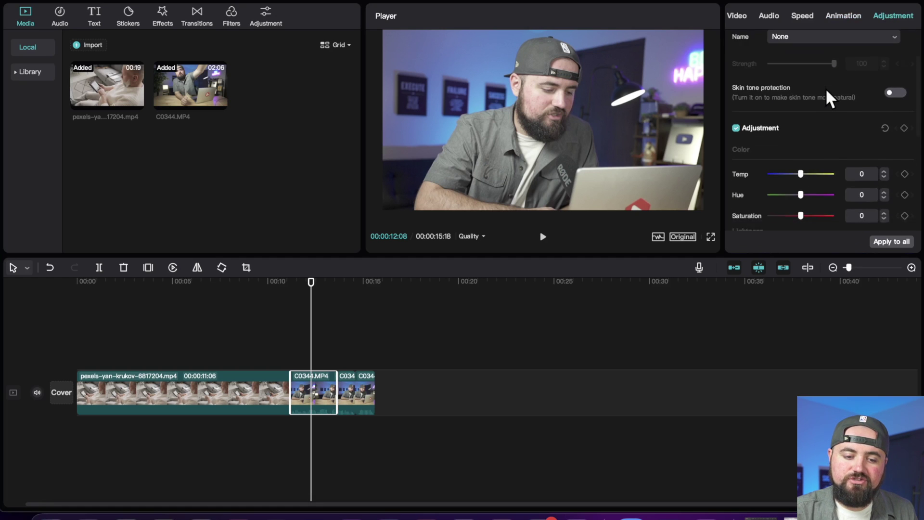
pyautogui.scroll(-2, 825, 88)
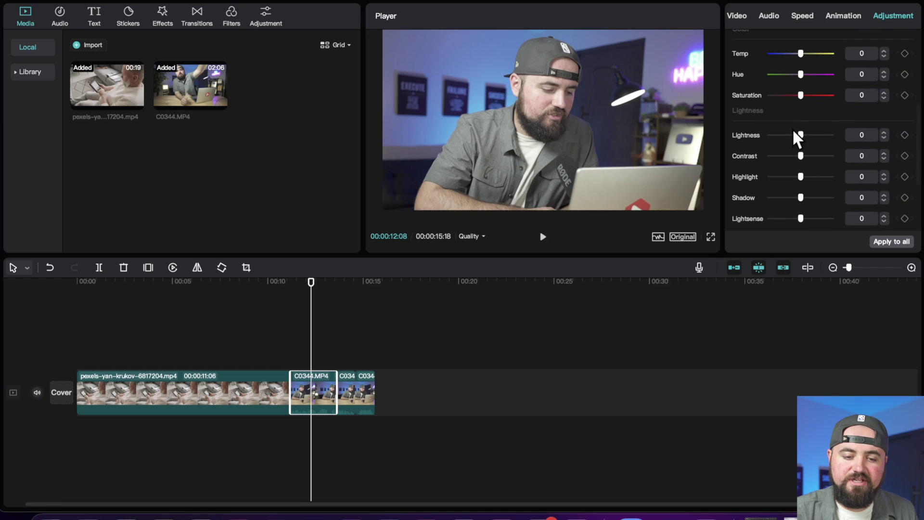
pyautogui.moveTo(799, 132); pyautogui.dragTo(801, 134)
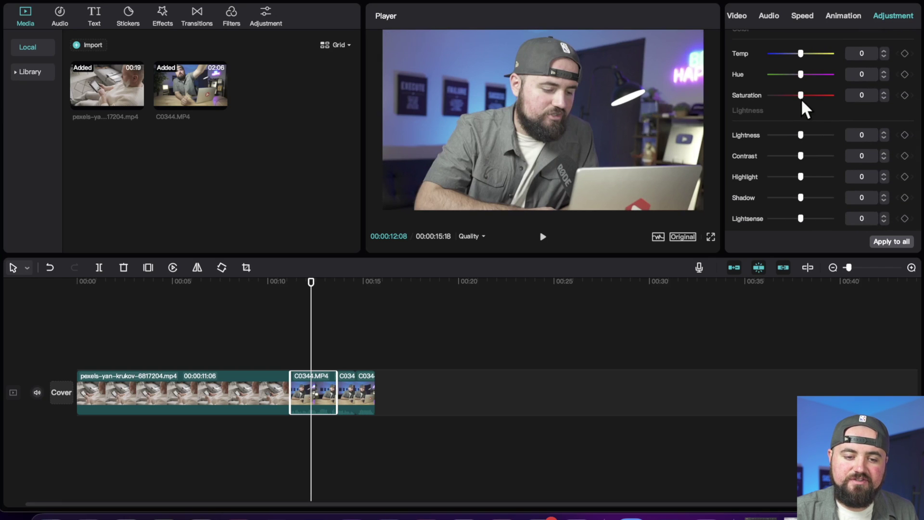
pyautogui.moveTo(807, 94); pyautogui.dragTo(813, 93)
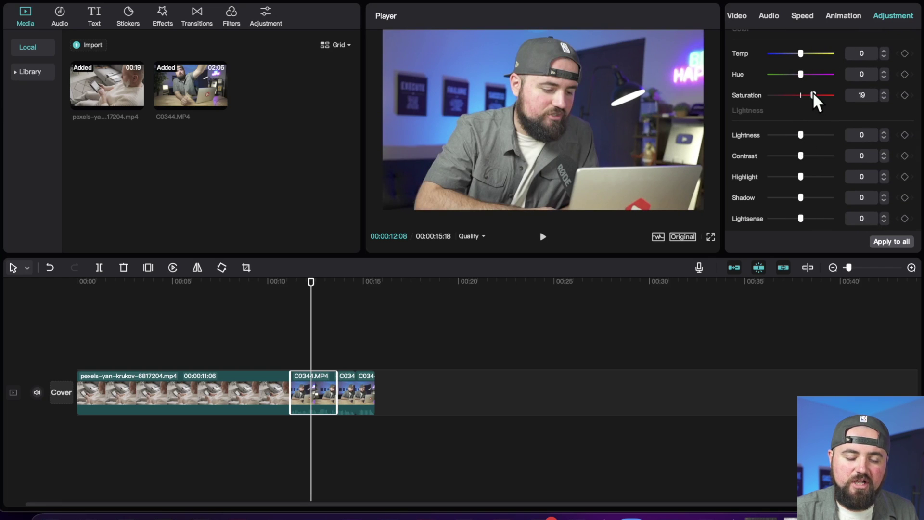
pyautogui.scroll(-5, 784, 171)
pyautogui.scroll(3, 783, 170)
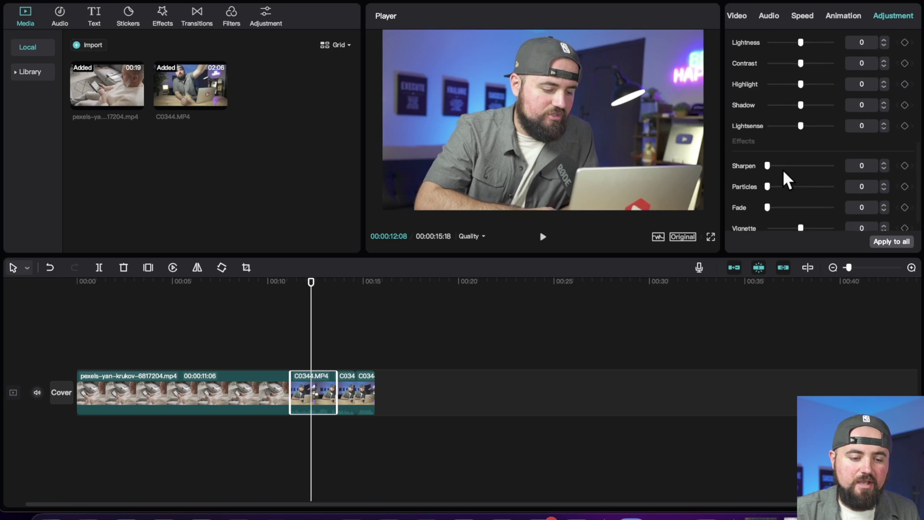
pyautogui.scroll(5, 782, 169)
# Step: Set the clip's blue HSL channel to hue -100, saturation 29 and lightness -50
pyautogui.click(869, 43)
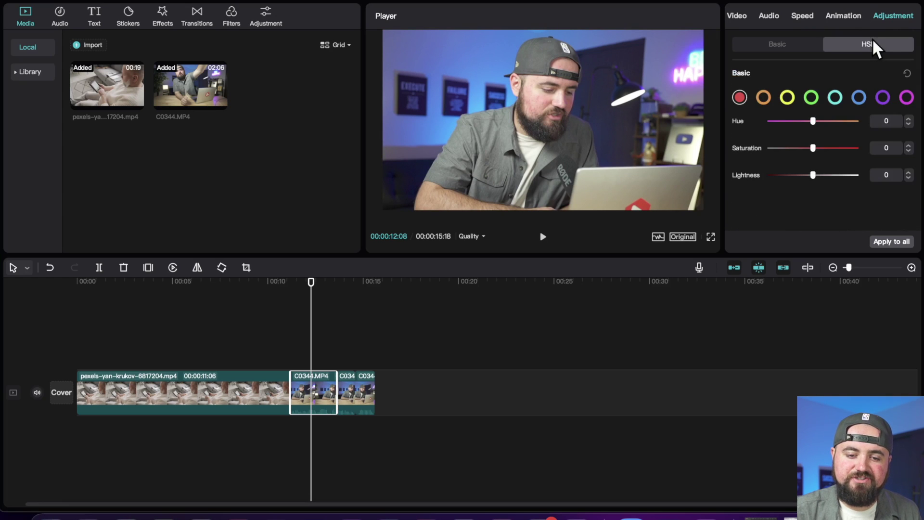
pyautogui.click(857, 98)
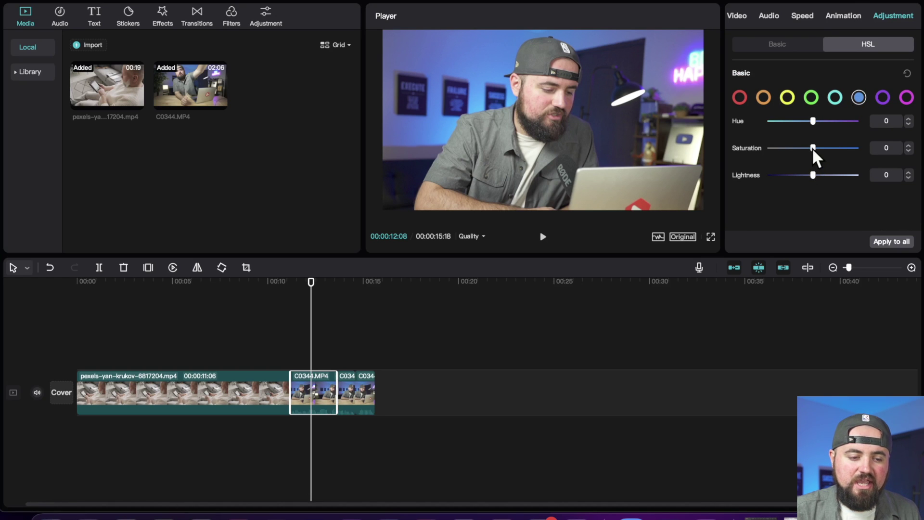
pyautogui.moveTo(812, 149); pyautogui.dragTo(789, 175)
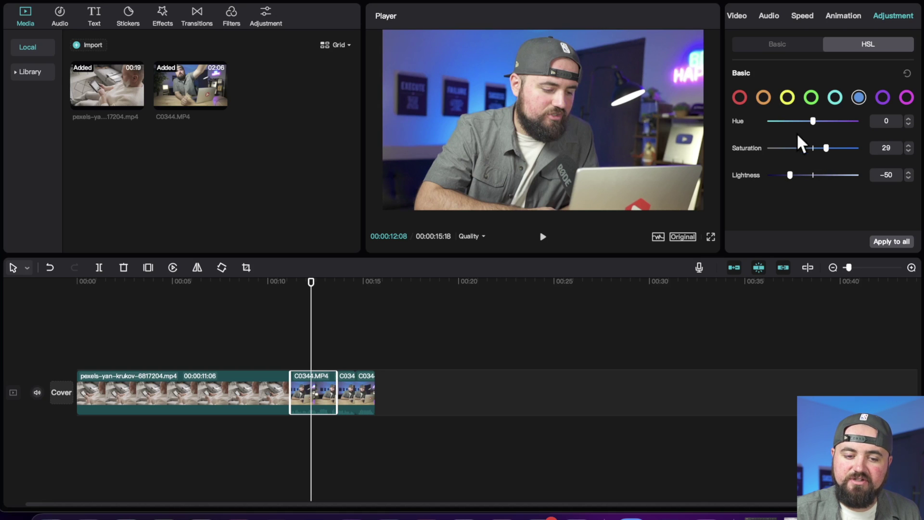
pyautogui.moveTo(810, 119); pyautogui.dragTo(764, 125)
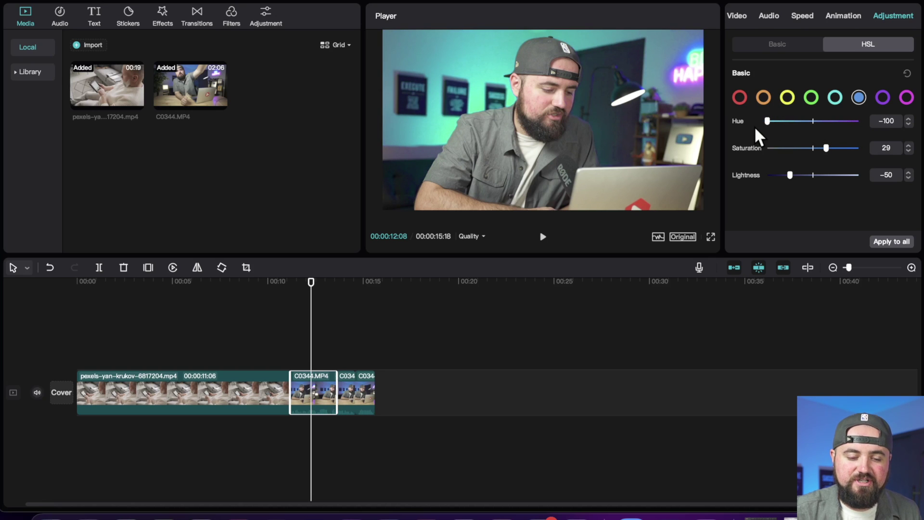
pyautogui.click(788, 46)
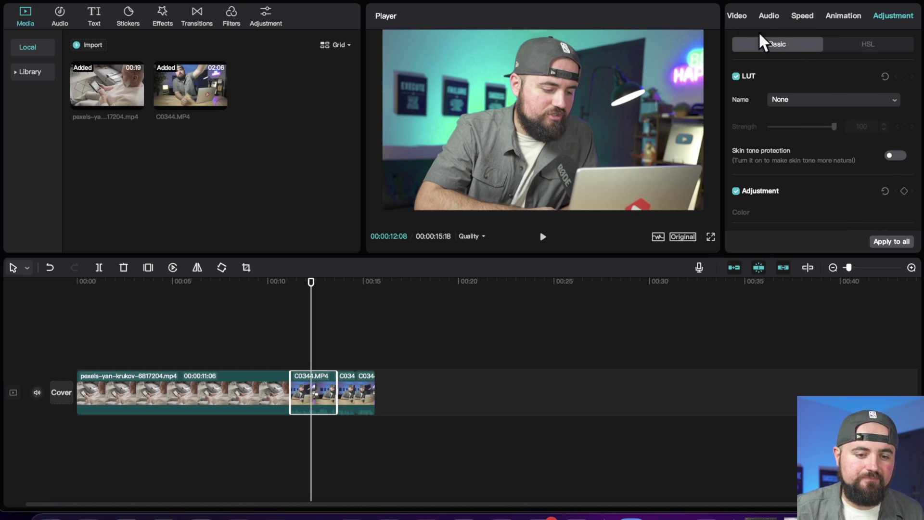
# Step: Undo the teal hue shift so the C0344.MP4 clip regains its blue-purple tones
pyautogui.click(739, 17)
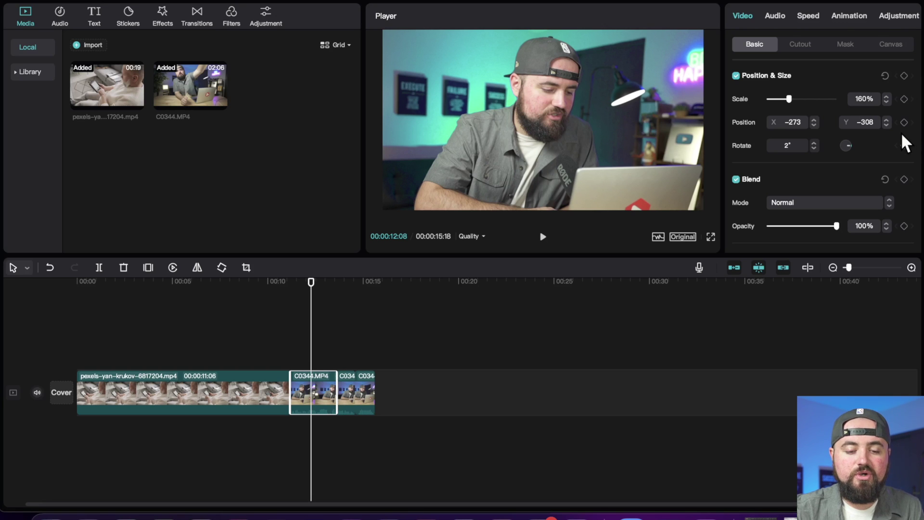
pyautogui.press('super+z')
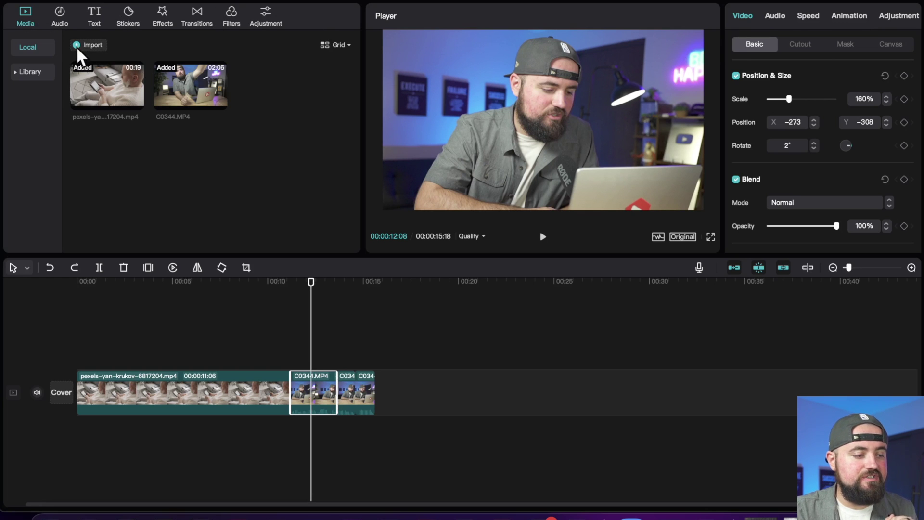
# Step: Browse the Hiphop music tracks, such as 'Against the Darkness' and 'Common'
pyautogui.click(57, 19)
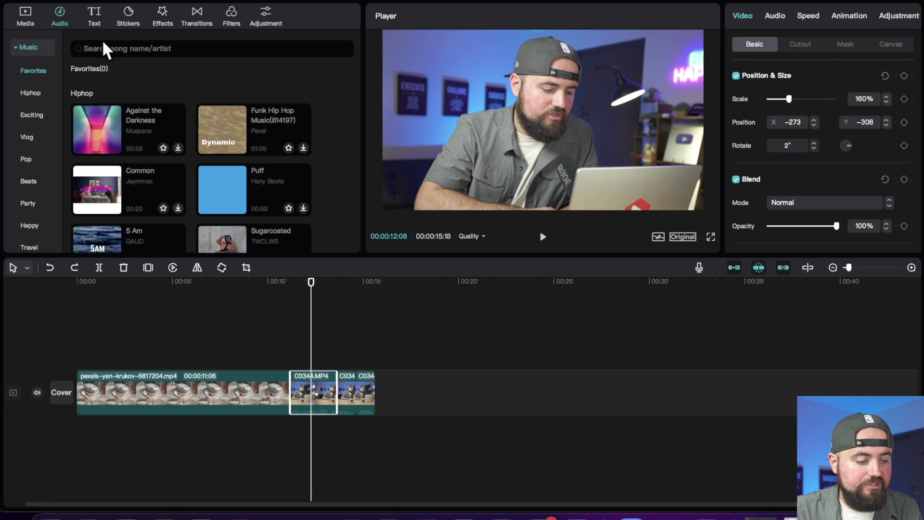
pyautogui.scroll(-2, 48, 114)
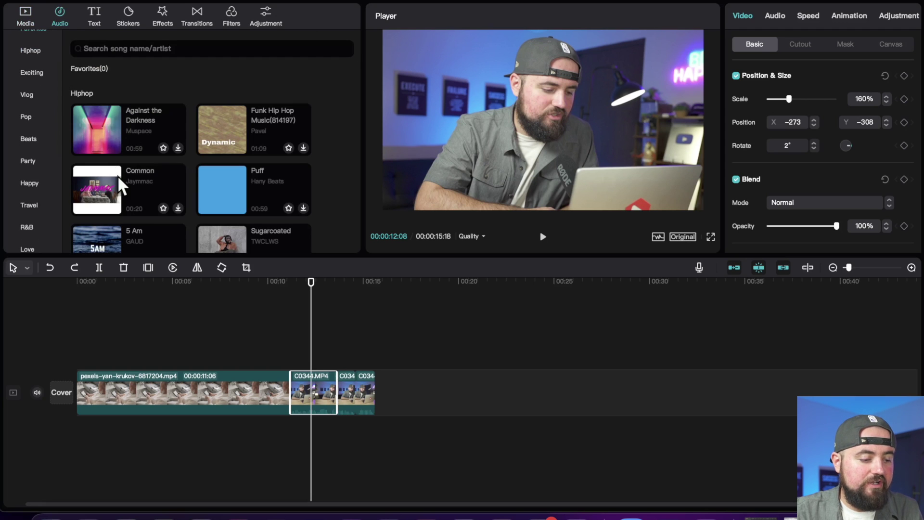
pyautogui.scroll(-5, 118, 175)
pyautogui.scroll(5, 117, 175)
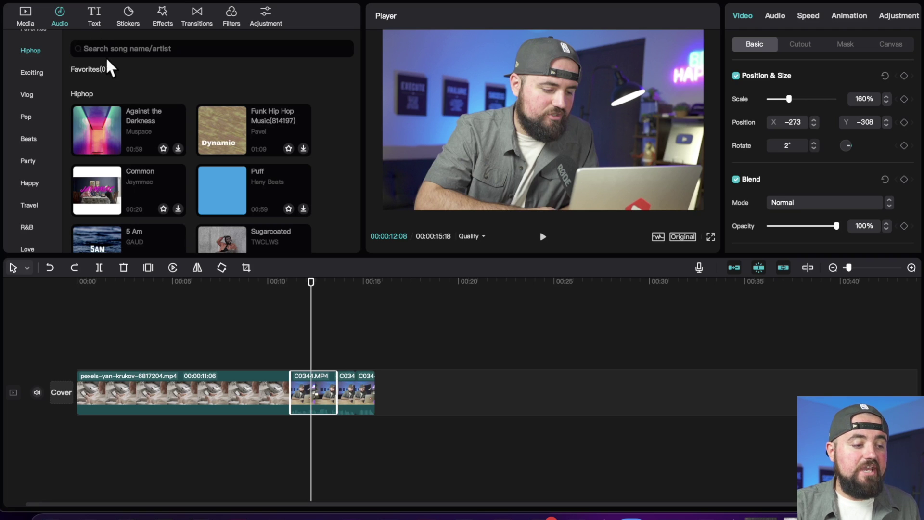
# Step: Add a Default text clip to the timeline, aligned with the C0344 clip
pyautogui.click(92, 30)
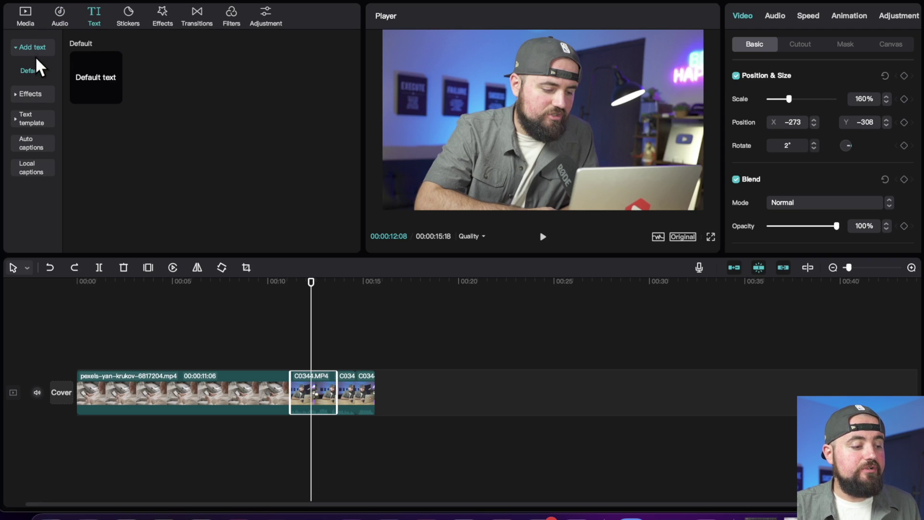
pyautogui.click(32, 119)
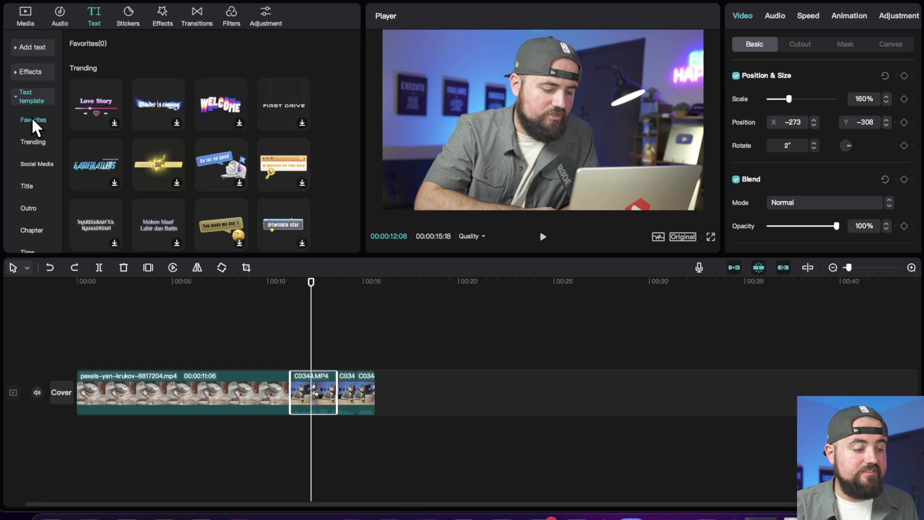
pyautogui.click(35, 74)
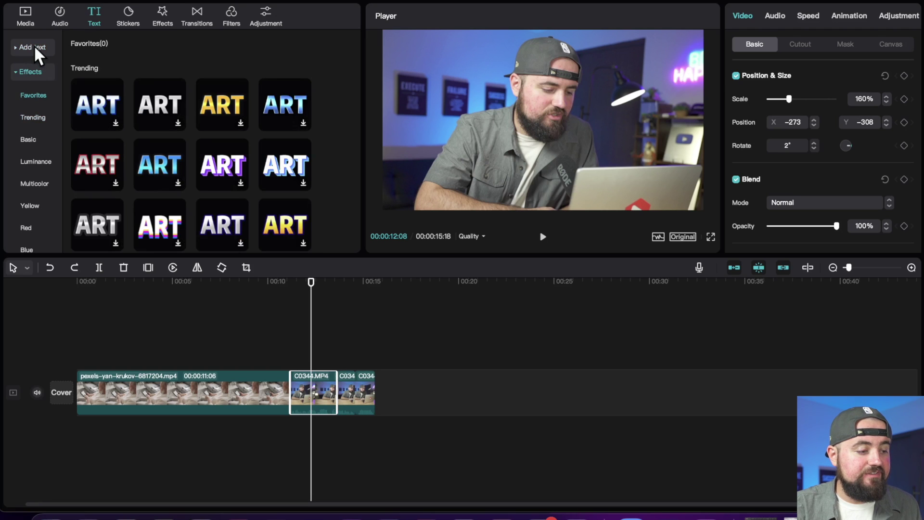
pyautogui.click(33, 46)
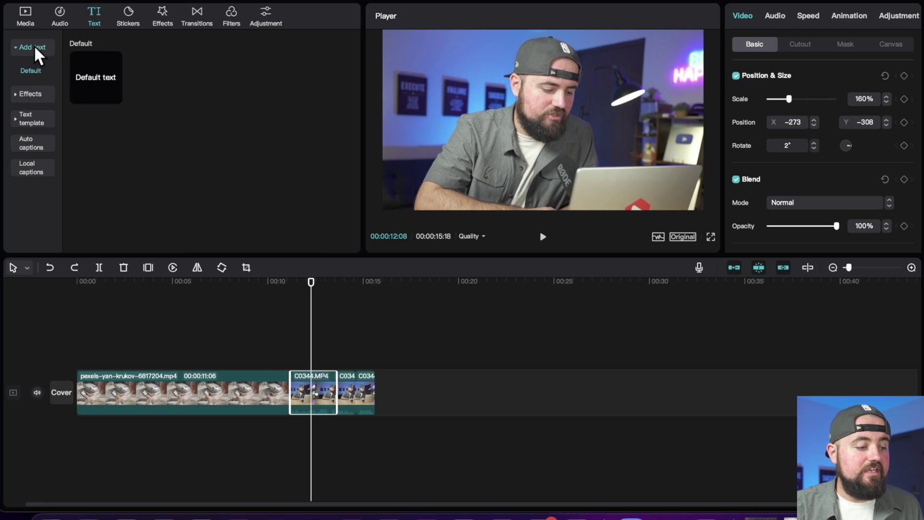
pyautogui.click(115, 95)
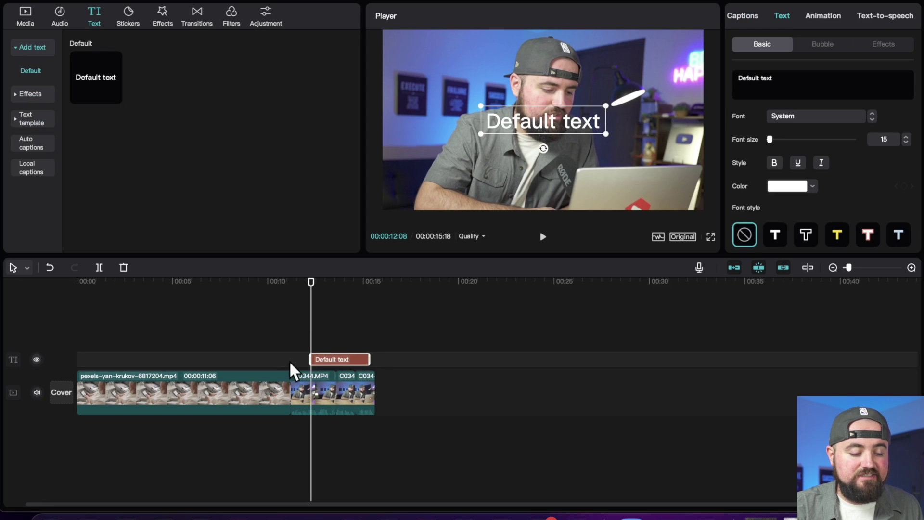
pyautogui.moveTo(337, 360); pyautogui.dragTo(295, 361)
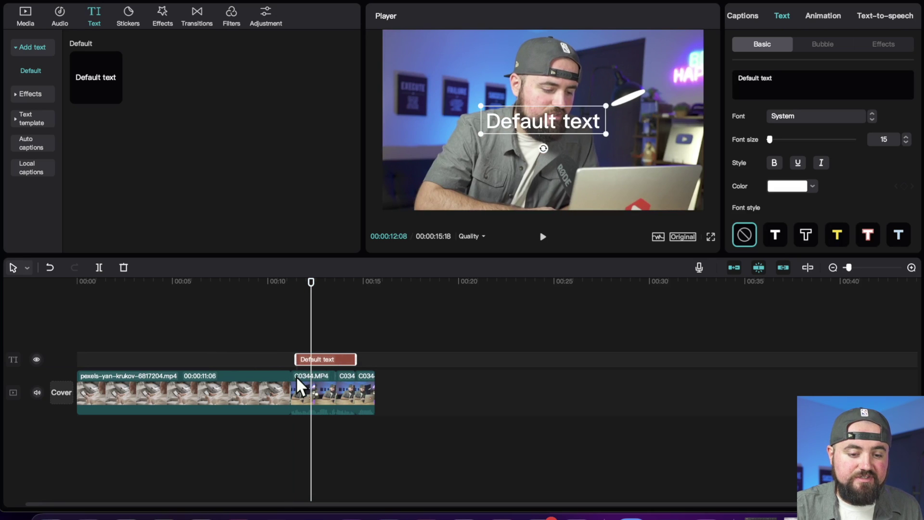
# Step: Give the Default text the outlined font style preset
pyautogui.scroll(-2, 853, 195)
pyautogui.click(805, 173)
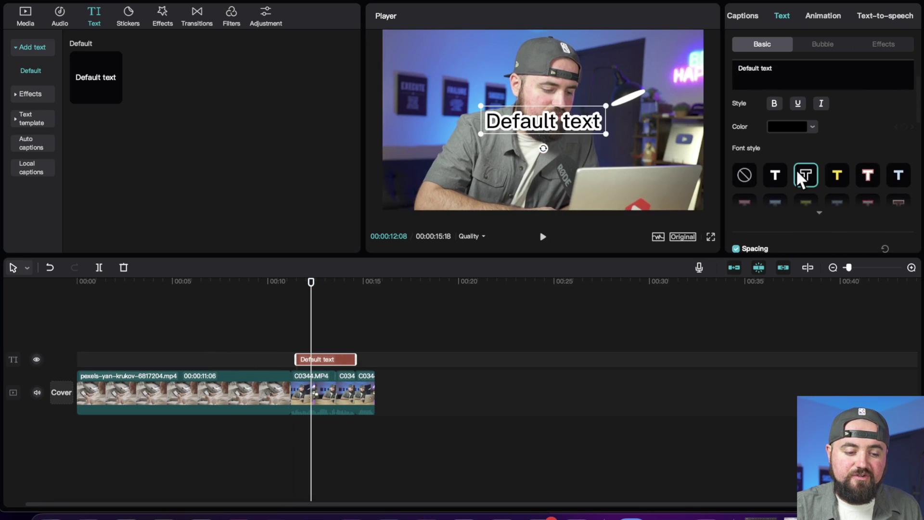
pyautogui.scroll(-6, 805, 153)
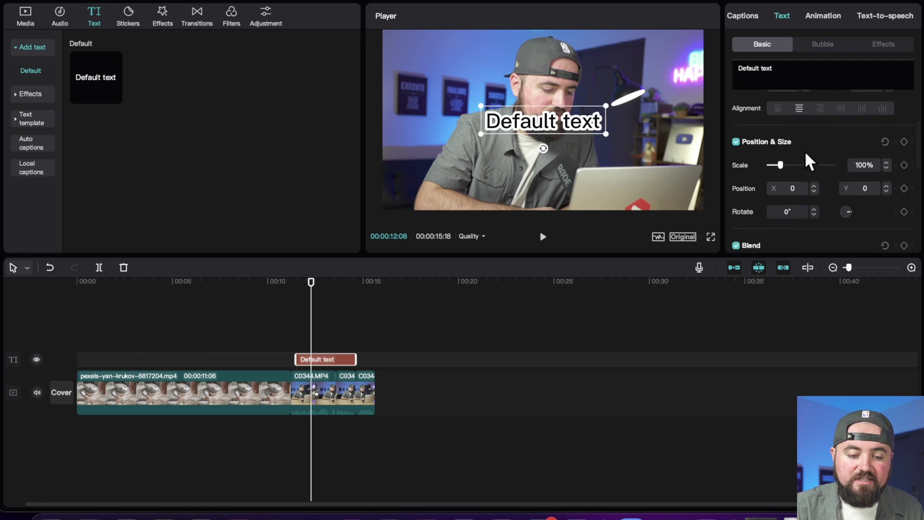
pyautogui.scroll(-3, 805, 151)
pyautogui.scroll(10, 805, 152)
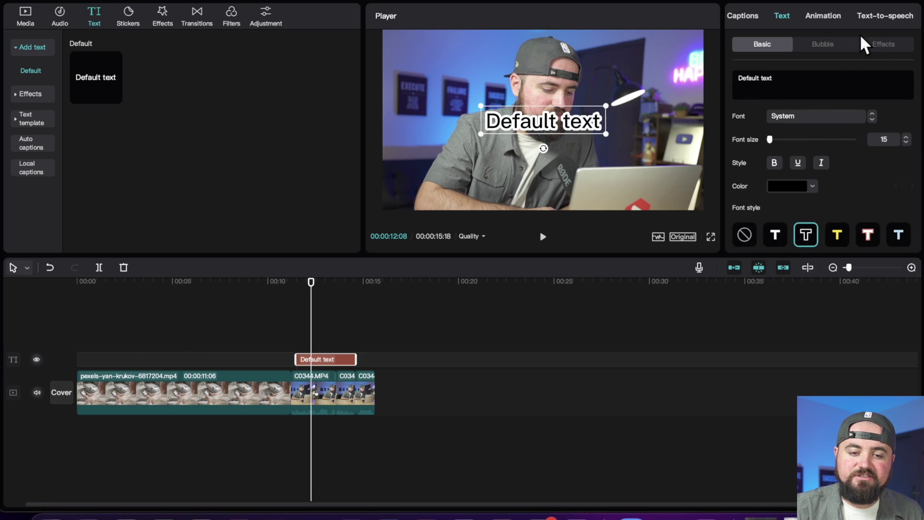
# Step: Look through the text's intro animations, text-to-speech voices and captions options, then return to basic formatting
pyautogui.click(822, 15)
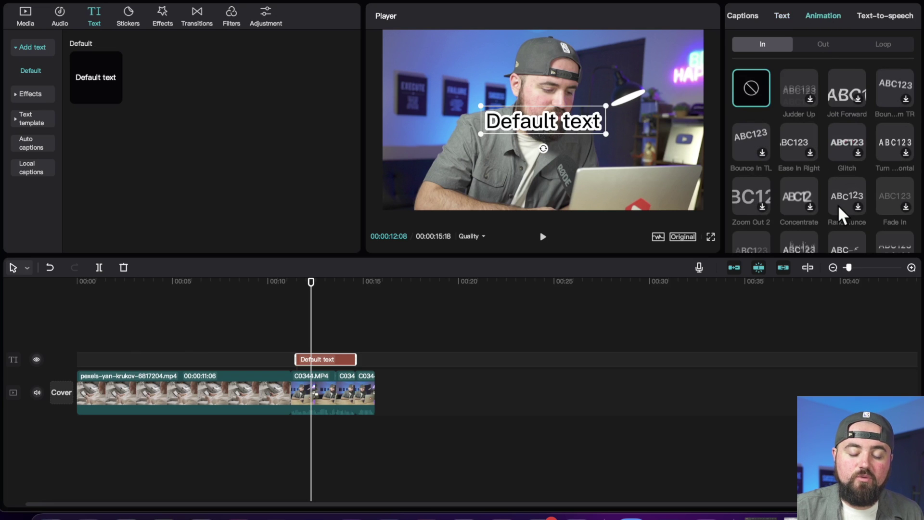
pyautogui.scroll(-1, 837, 204)
pyautogui.scroll(2, 838, 204)
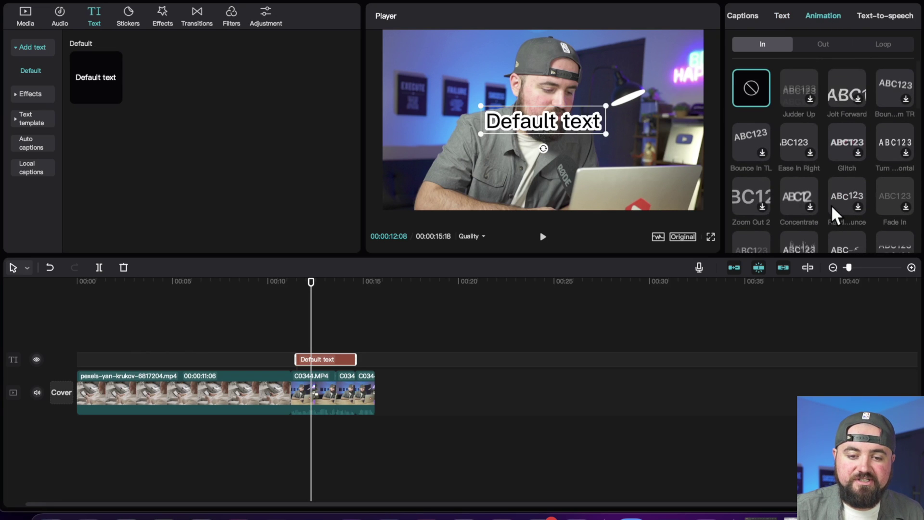
pyautogui.click(879, 17)
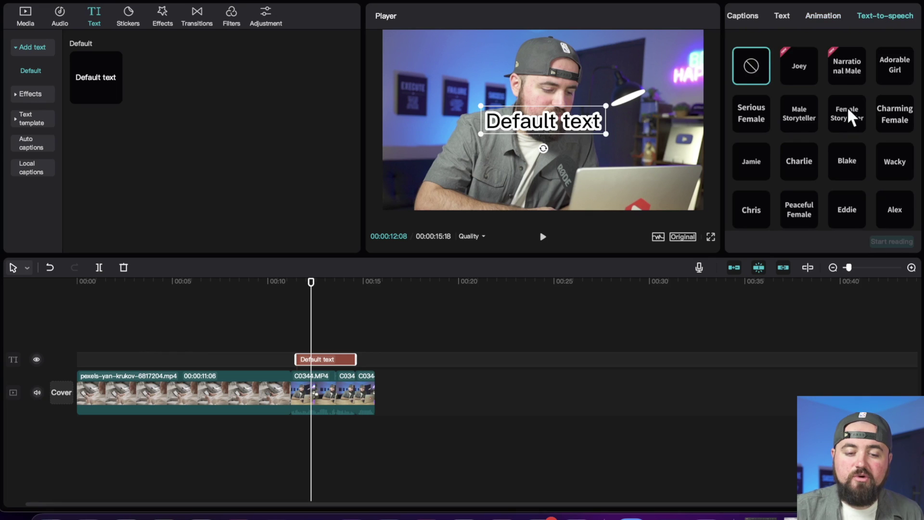
pyautogui.scroll(-2, 847, 106)
pyautogui.scroll(2, 847, 106)
pyautogui.scroll(-4, 847, 106)
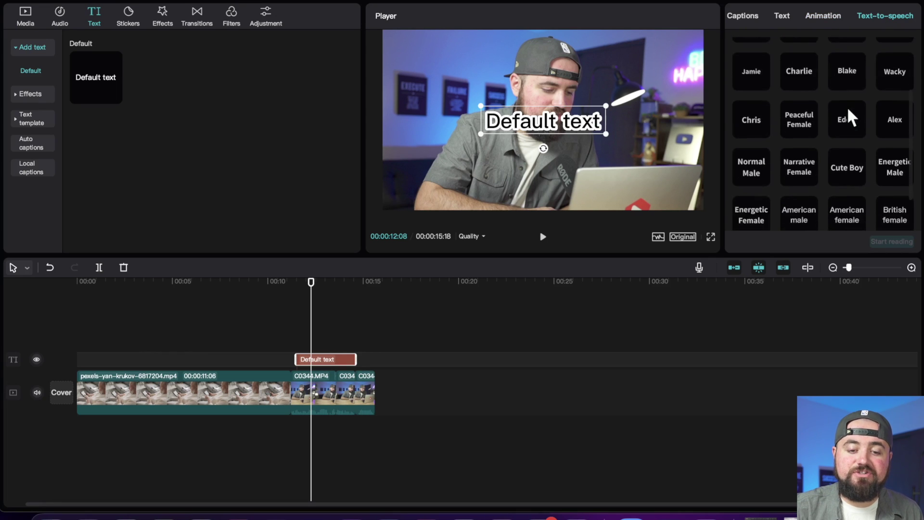
pyautogui.scroll(4, 847, 106)
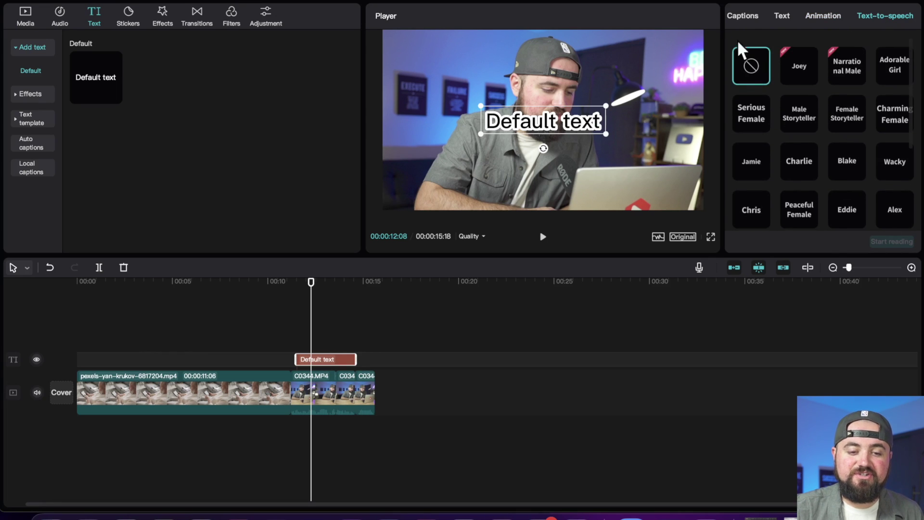
pyautogui.click(746, 14)
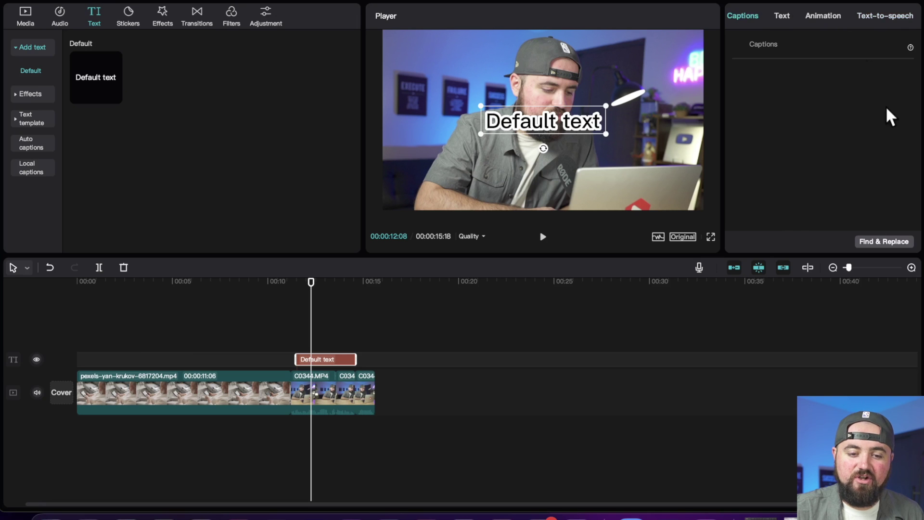
pyautogui.click(788, 16)
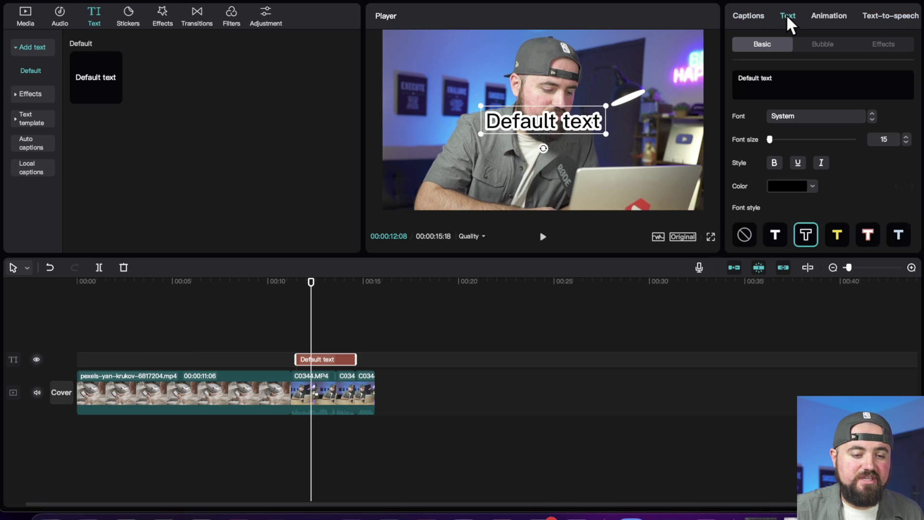
# Step: Browse the Emoji, Cyber and Mood stickers, ending on the LOVE collection
pyautogui.click(124, 15)
pyautogui.scroll(2, 152, 107)
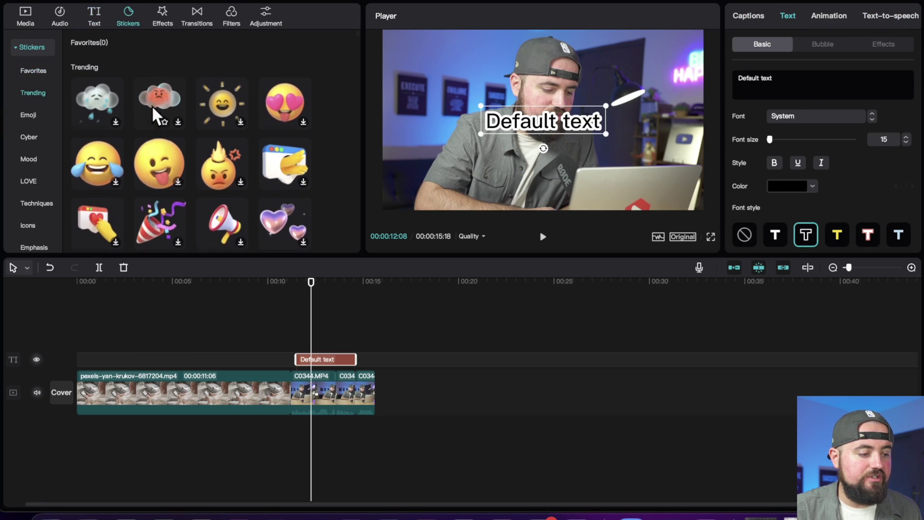
pyautogui.click(24, 115)
pyautogui.click(30, 135)
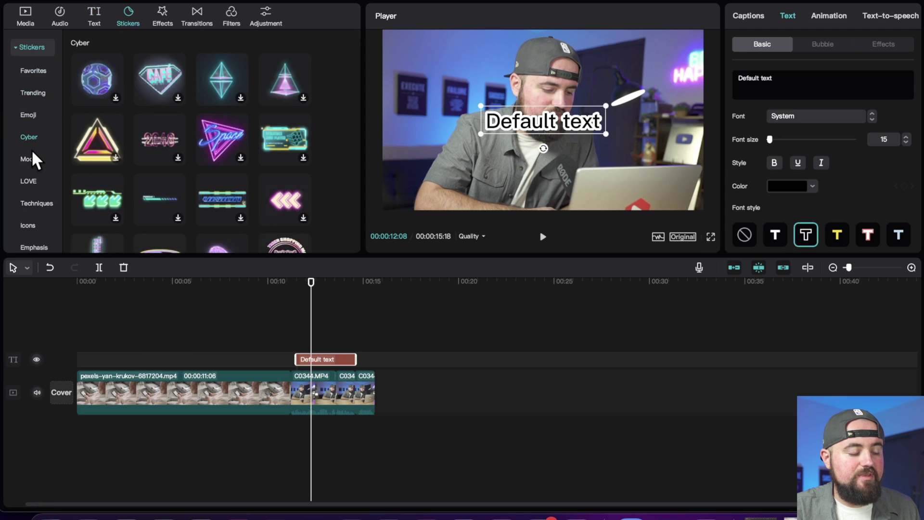
pyautogui.click(31, 159)
pyautogui.click(33, 180)
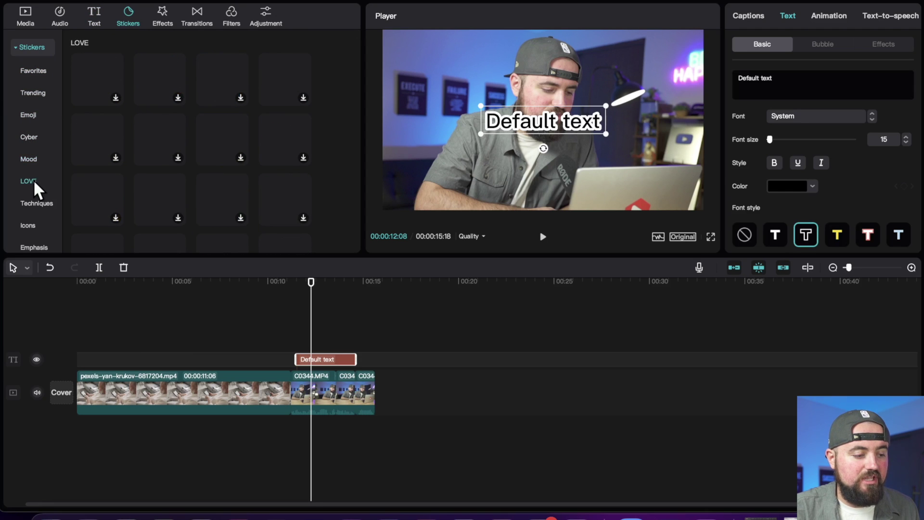
# Step: Add the pink heart sticker, move it earlier and to the lower left, then delete it
pyautogui.click(114, 97)
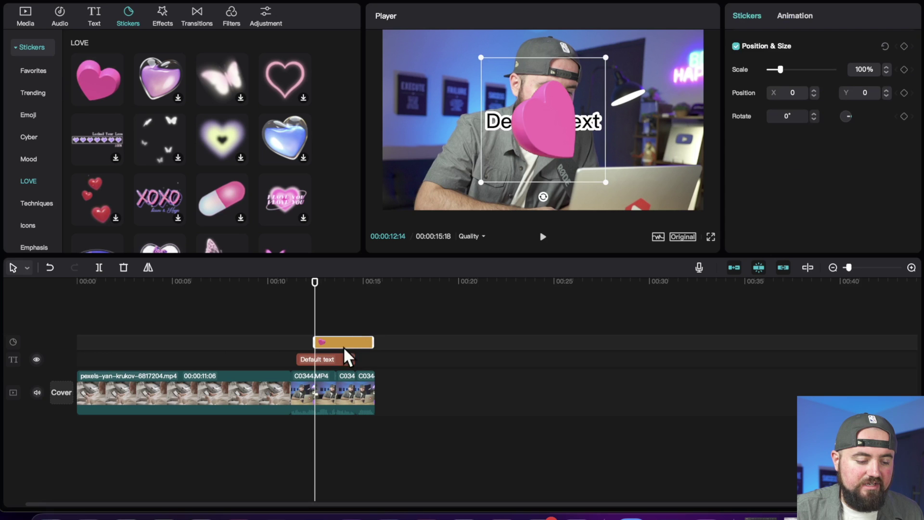
pyautogui.moveTo(343, 337); pyautogui.dragTo(330, 338)
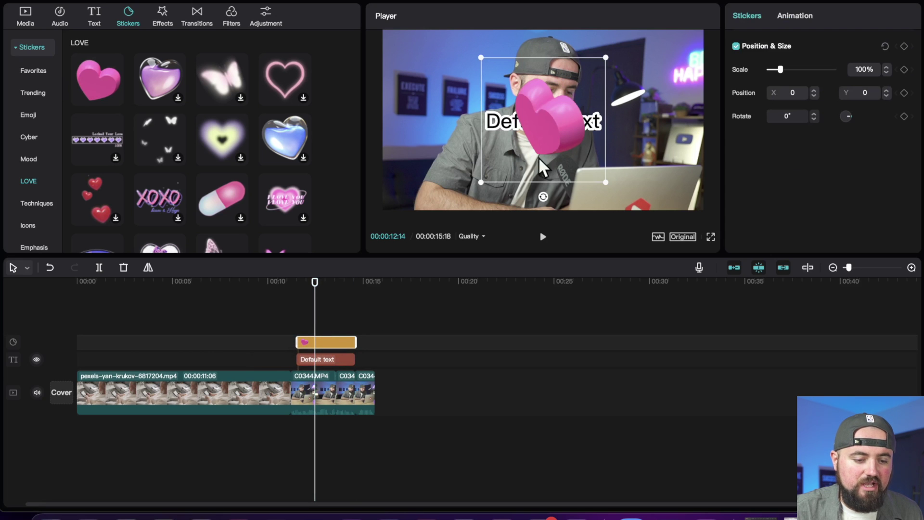
pyautogui.moveTo(535, 118); pyautogui.dragTo(424, 182)
pyautogui.press('Delete')
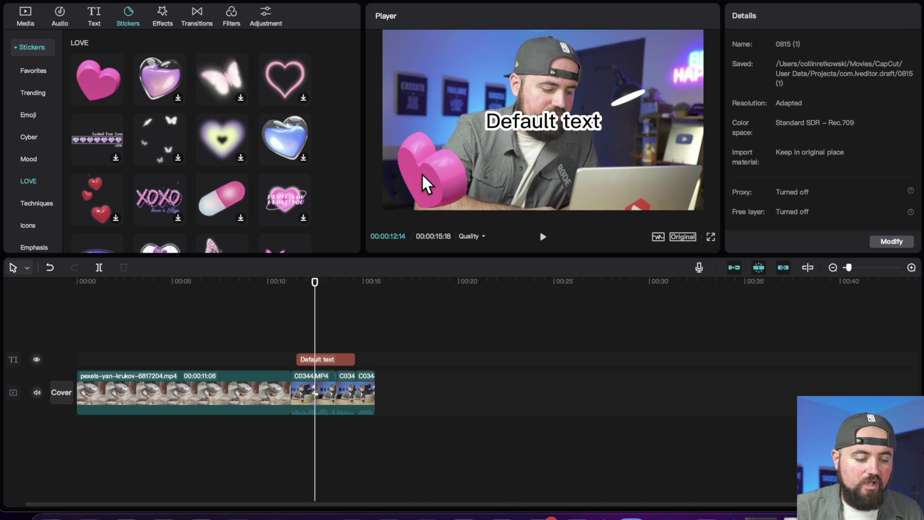
# Step: Scroll through the Trending video effects library
pyautogui.click(164, 22)
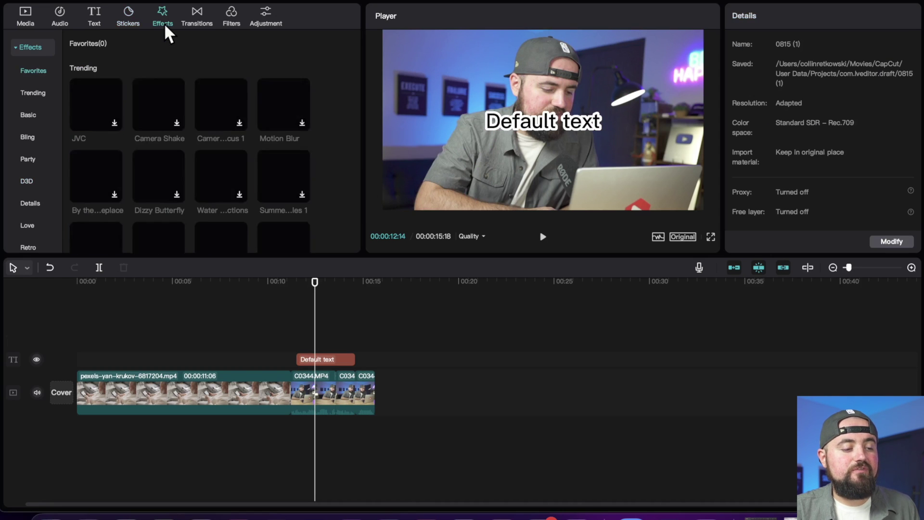
pyautogui.scroll(-3, 186, 134)
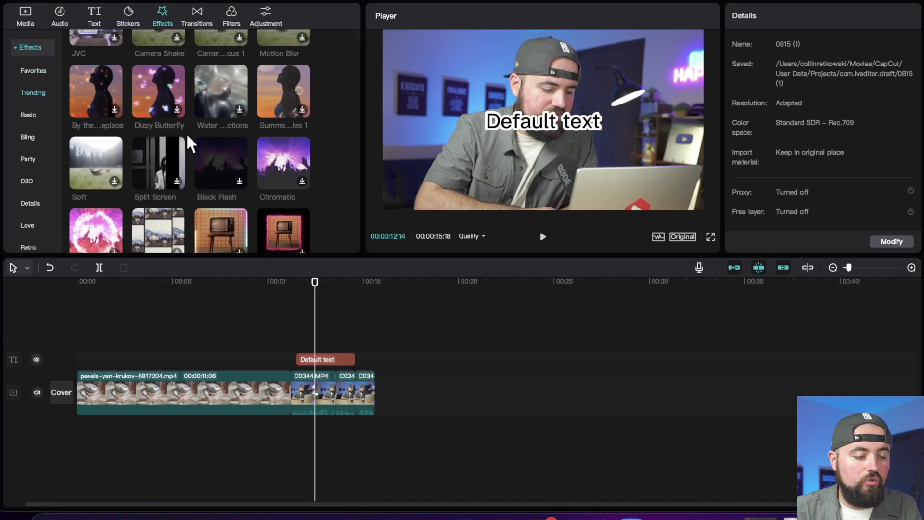
pyautogui.scroll(-7, 283, 177)
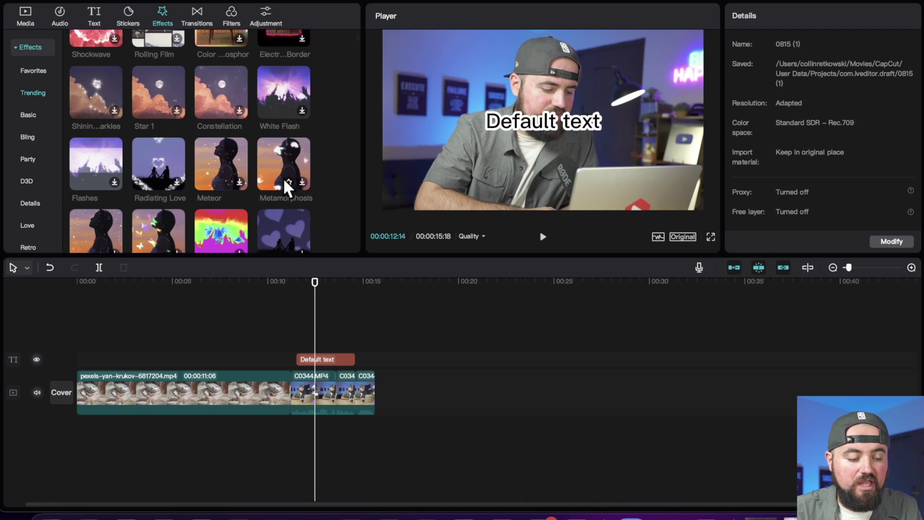
pyautogui.scroll(-5, 283, 177)
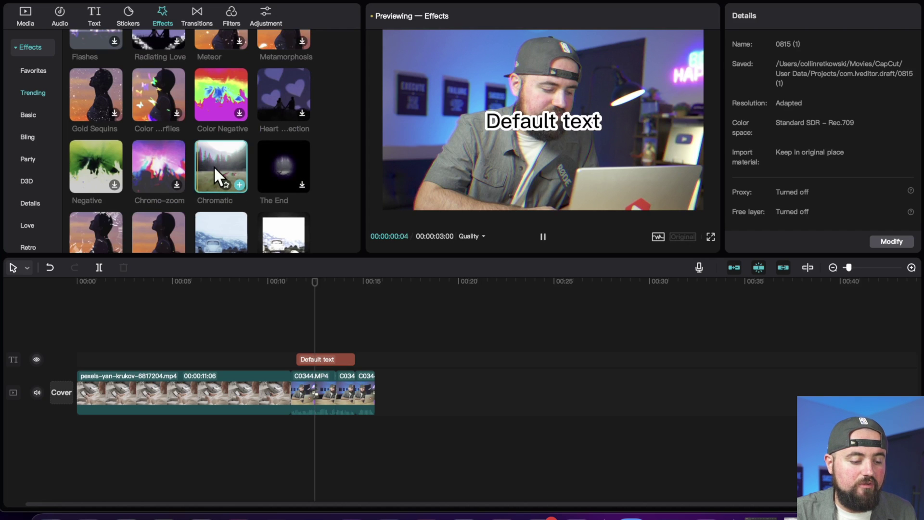
# Step: Add the Chromatic effect, align it with the Default text clip, then delete it
pyautogui.click(237, 184)
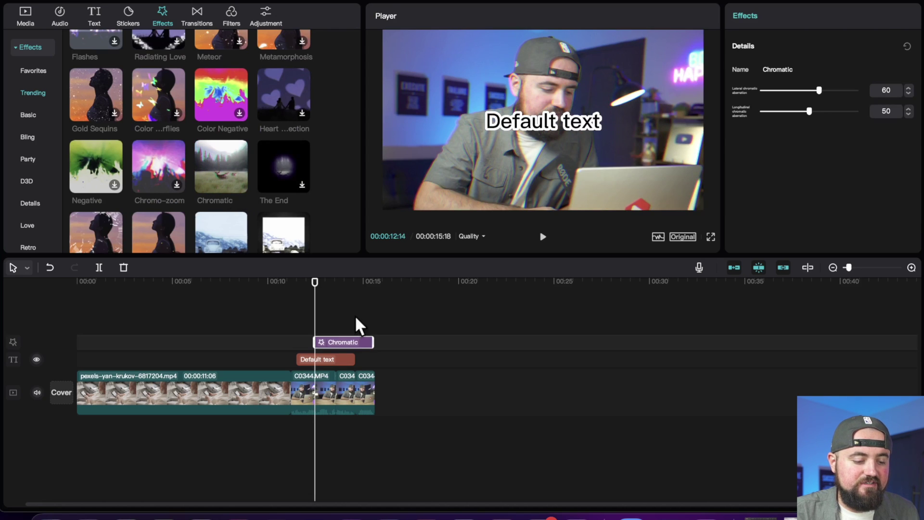
pyautogui.moveTo(341, 339)
pyautogui.mouseDown()
pyautogui.moveTo(281, 340)
pyautogui.moveTo(345, 334)
pyautogui.moveTo(299, 333)
pyautogui.moveTo(325, 338)
pyautogui.mouseUp()
pyautogui.press('Delete')
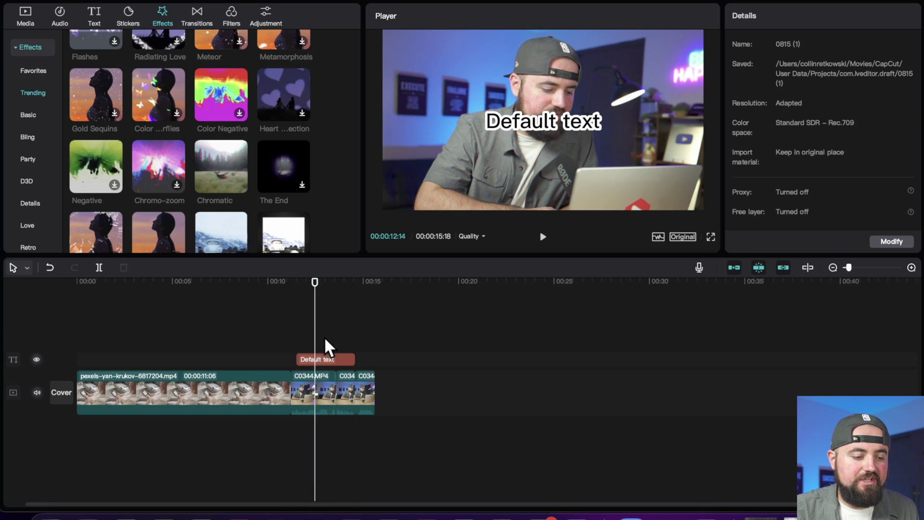
# Step: Download and add the Life category's Salt filter, lowering its strength to 43
pyautogui.click(194, 17)
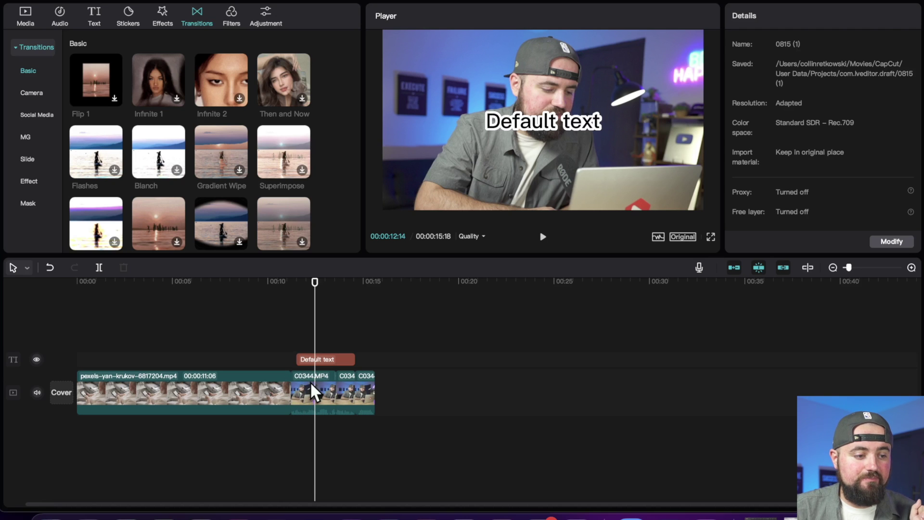
pyautogui.click(230, 10)
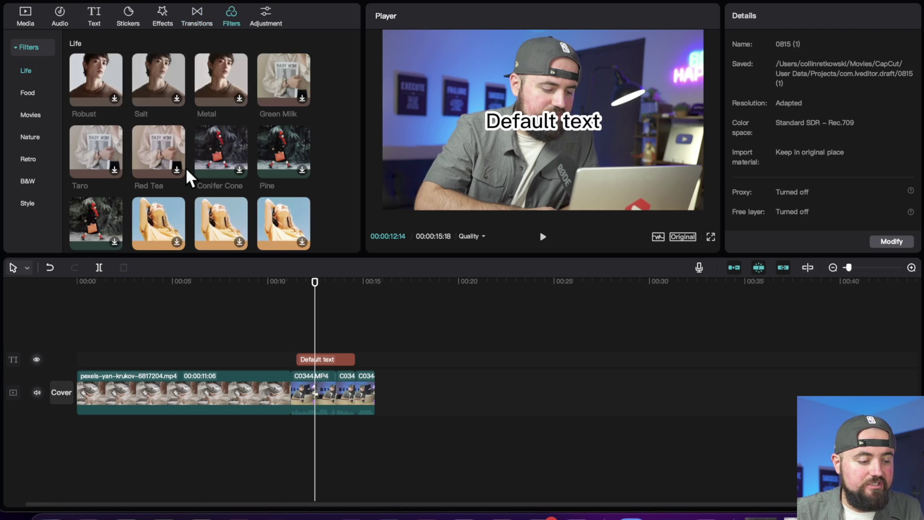
pyautogui.scroll(-3, 187, 177)
pyautogui.scroll(3, 186, 177)
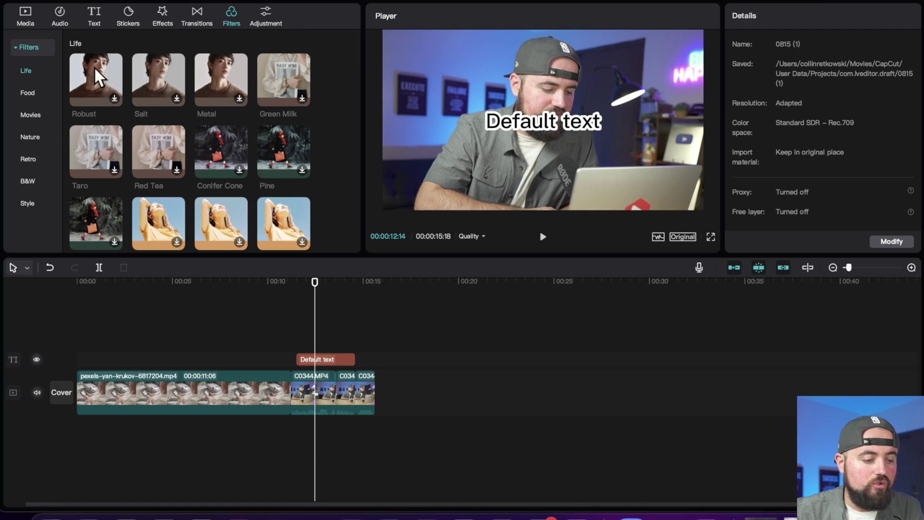
pyautogui.click(154, 70)
pyautogui.click(172, 96)
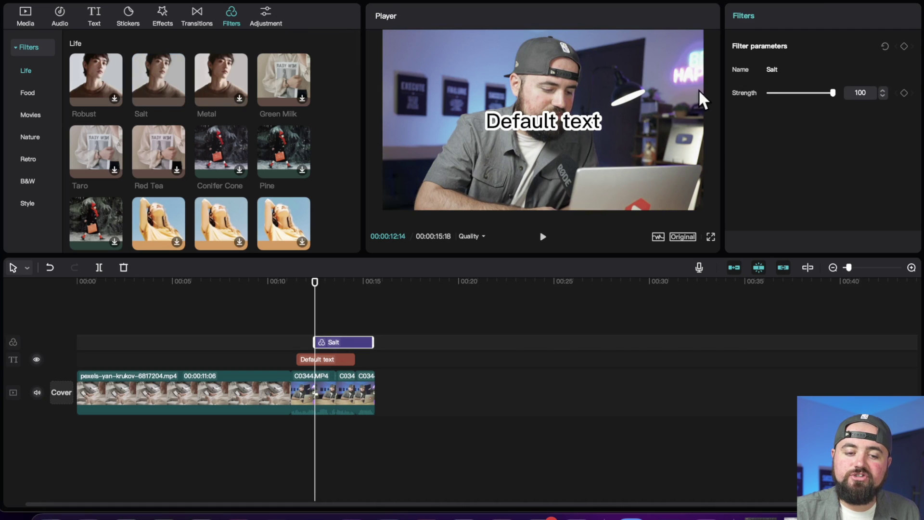
pyautogui.moveTo(832, 92); pyautogui.dragTo(795, 97)
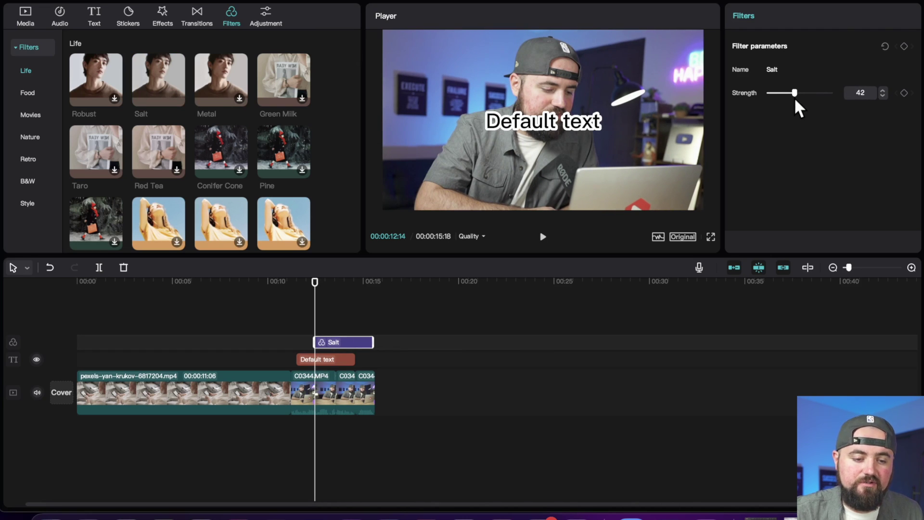
pyautogui.click(264, 19)
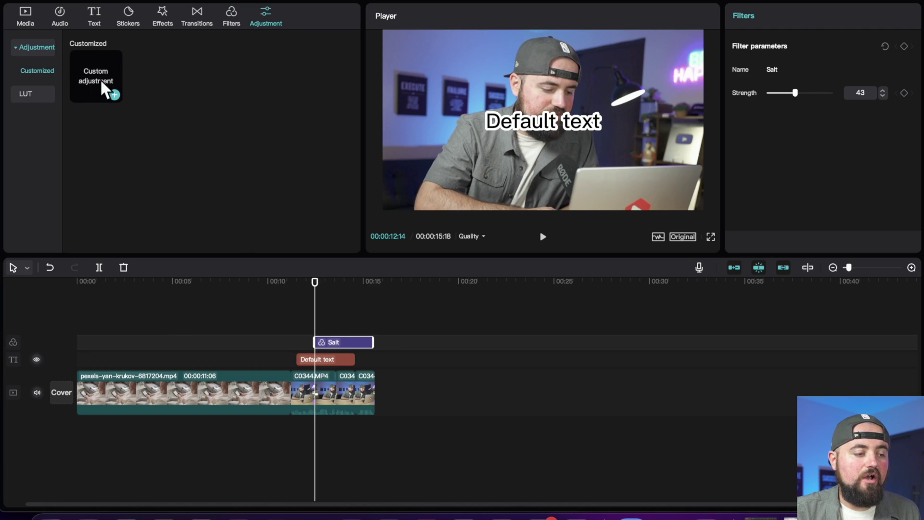
# Step: Add a Custom adjustment layer and stretch Adjustment1 to span roughly 00:01 through 00:15
pyautogui.click(110, 89)
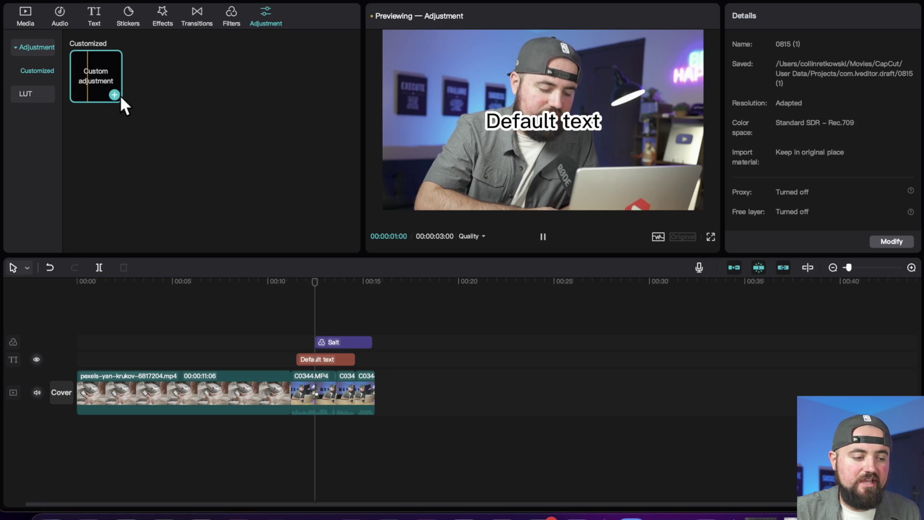
pyautogui.click(114, 95)
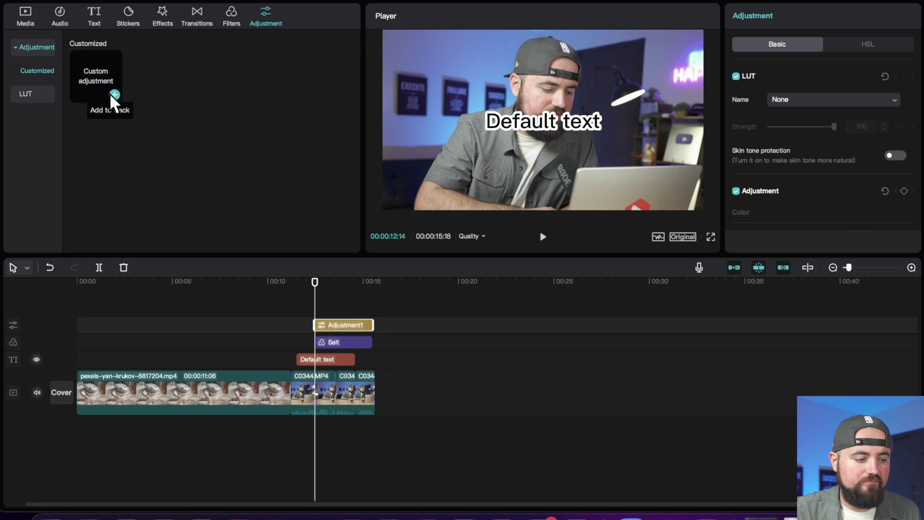
pyautogui.moveTo(350, 331); pyautogui.dragTo(99, 324)
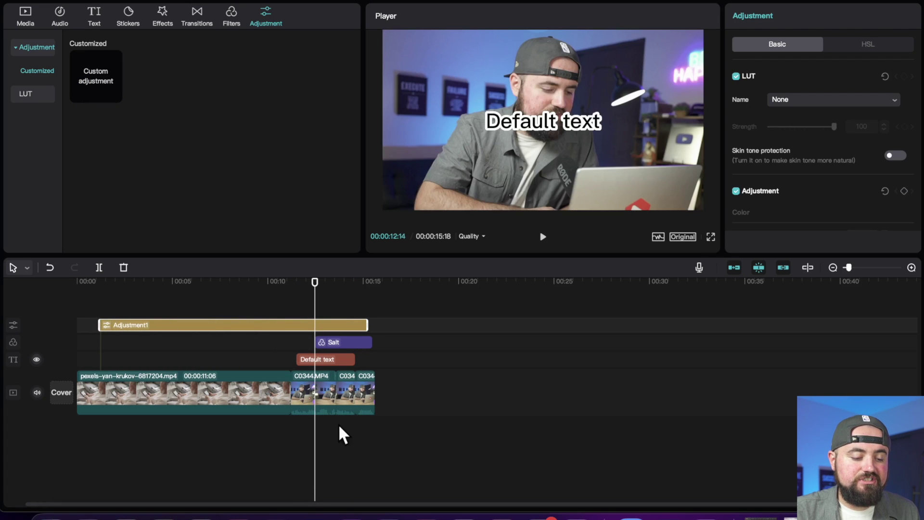
pyautogui.click(312, 391)
pyautogui.click(323, 399)
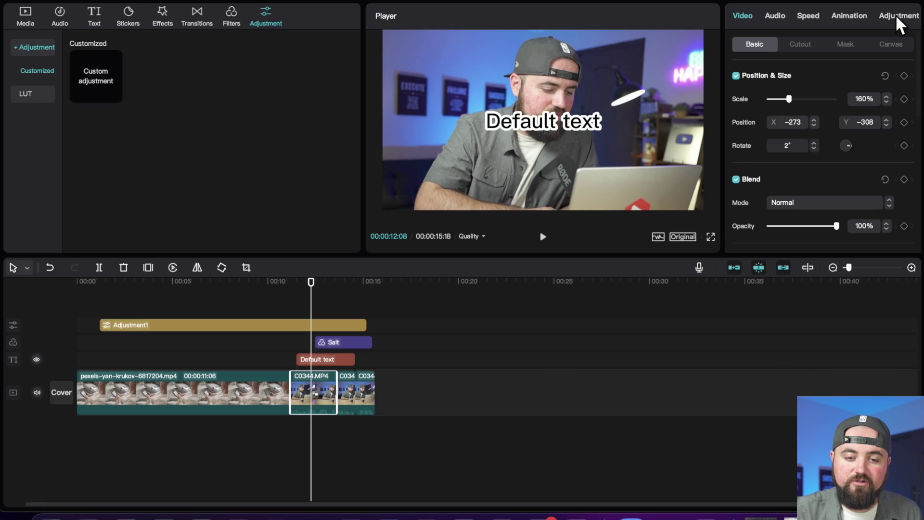
pyautogui.click(273, 328)
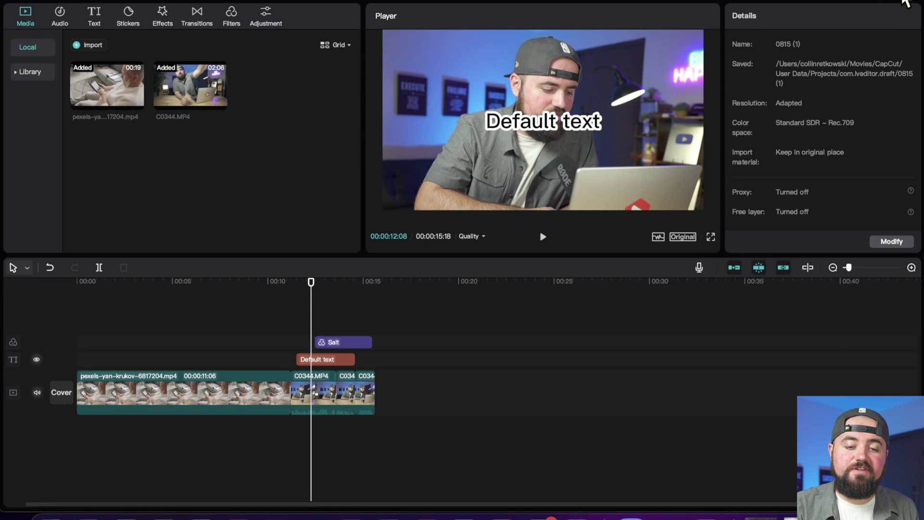
# Step: Open the Export dialog showing 1080P, H.264, mov at 30fps for the 16-second video
pyautogui.click(907, 4)
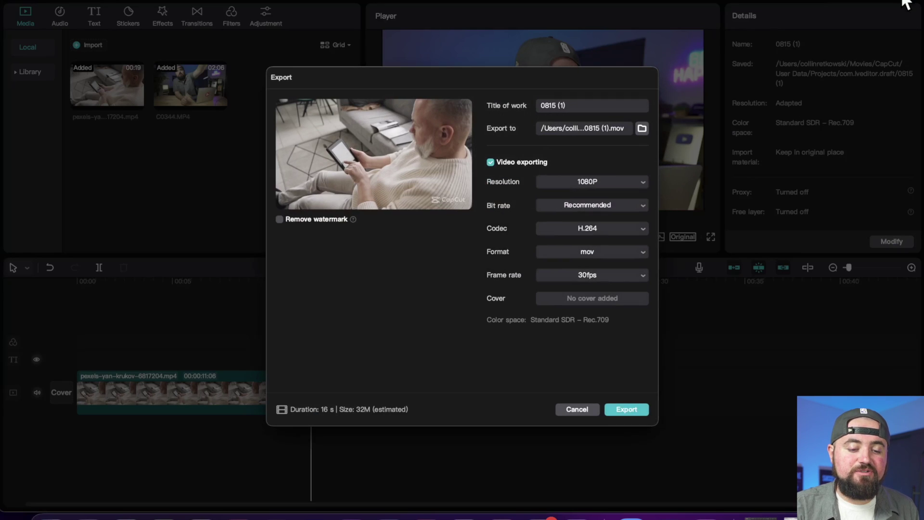